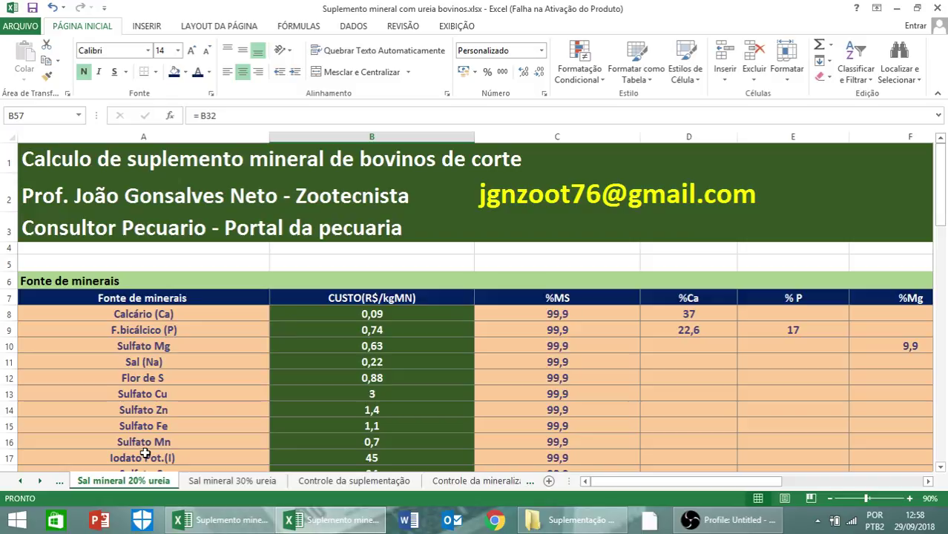
# Review the mineral supplement sheets with 20% and 30% urea, then the supplementation and mineralization control sheets
pyautogui.scroll(-3, 186, 363)
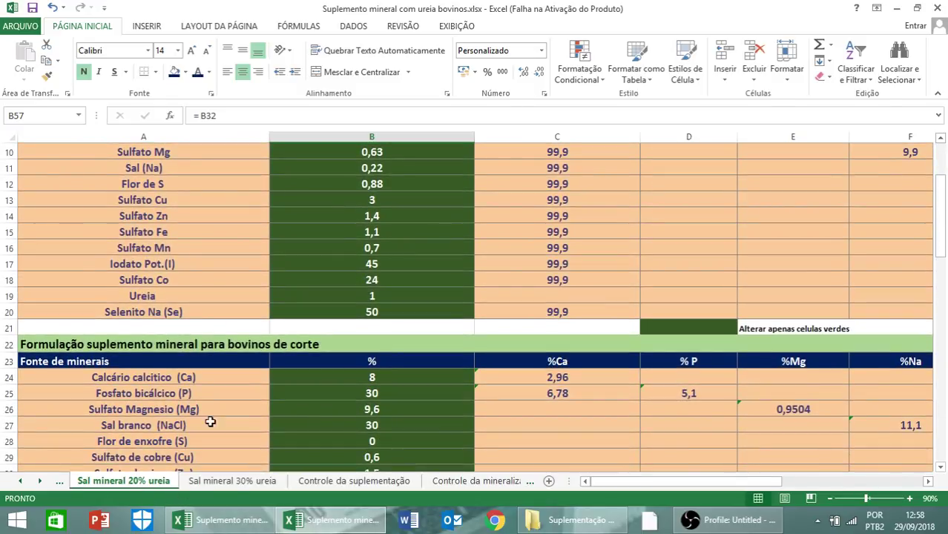
pyautogui.scroll(1, 276, 291)
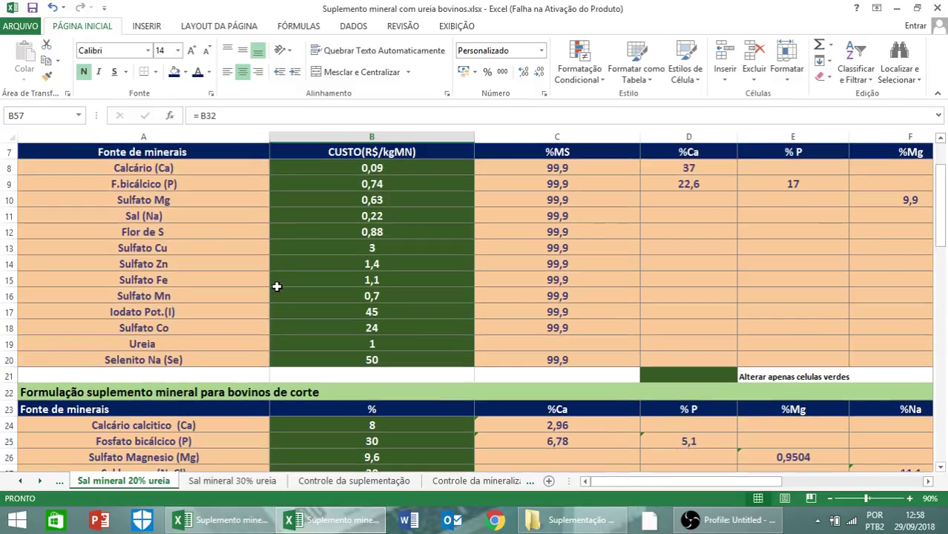
pyautogui.click(241, 482)
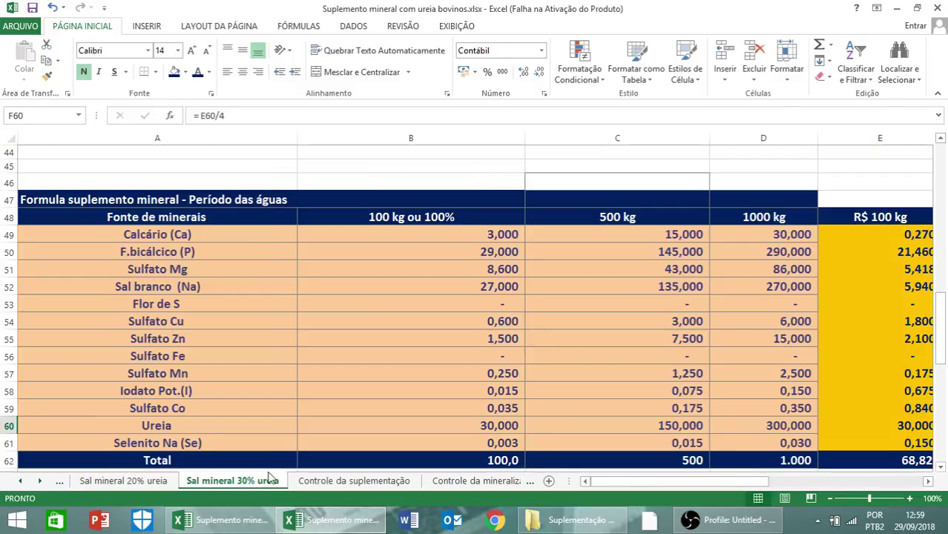
pyautogui.click(336, 481)
pyautogui.scroll(3, 369, 346)
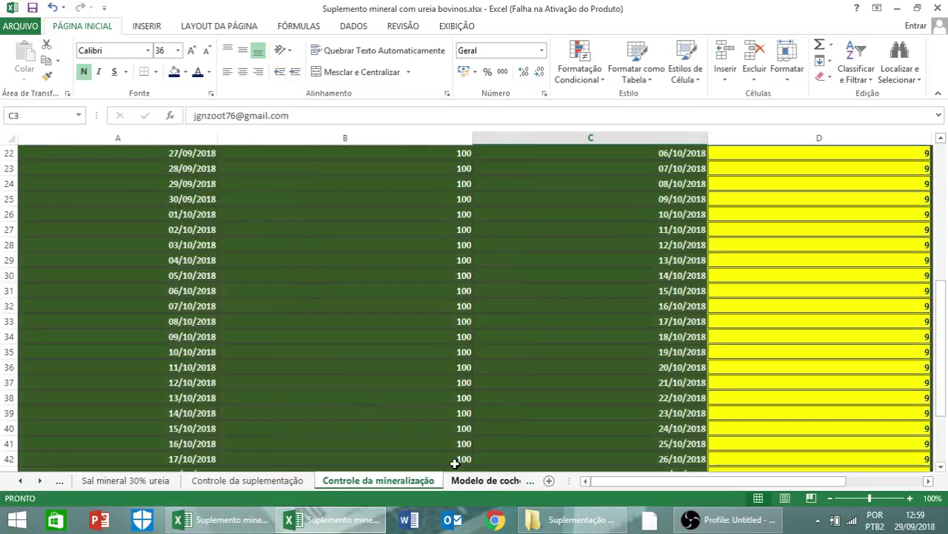
# Delete the Tortuga control form picture beside the table on the Controle da mineralização sheet
pyautogui.click(482, 481)
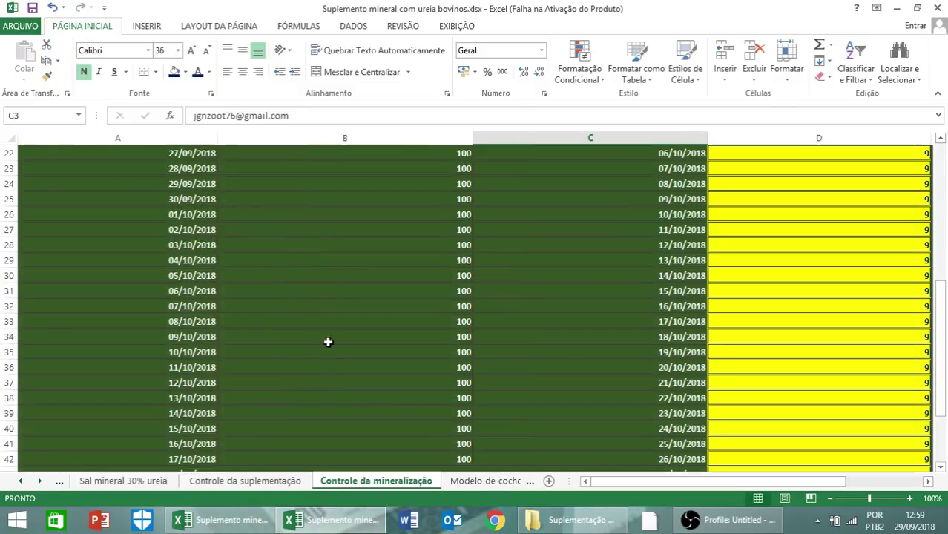
pyautogui.scroll(6, 328, 342)
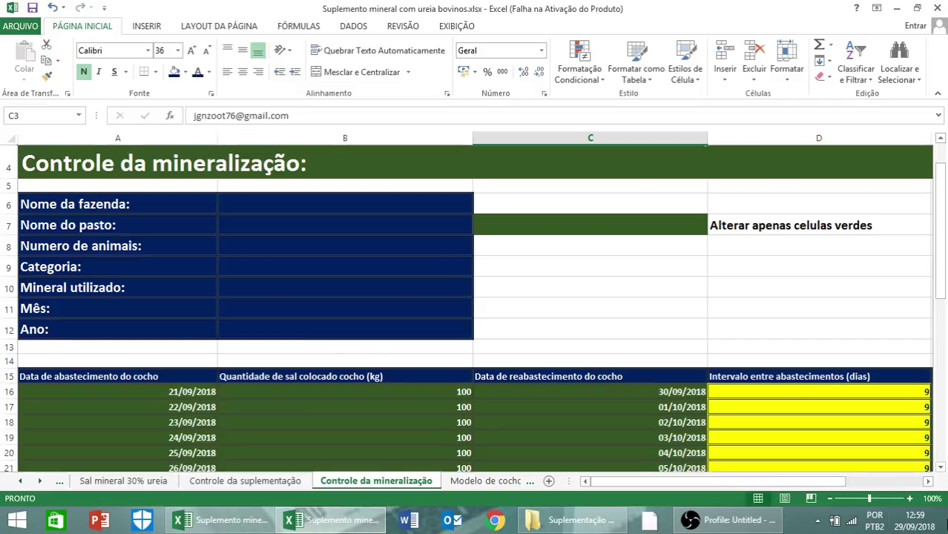
pyautogui.click(927, 482)
pyautogui.click(927, 482)
pyautogui.click(928, 481)
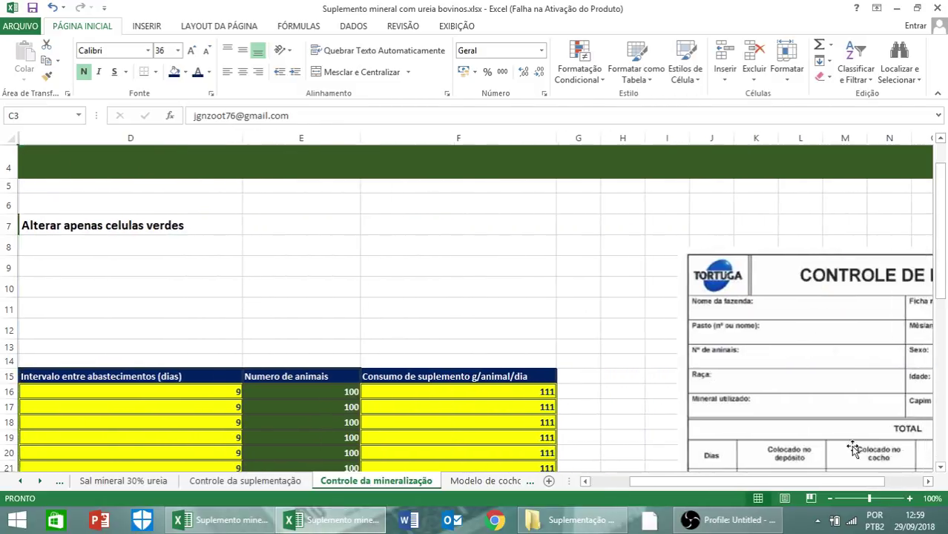
pyautogui.click(786, 363)
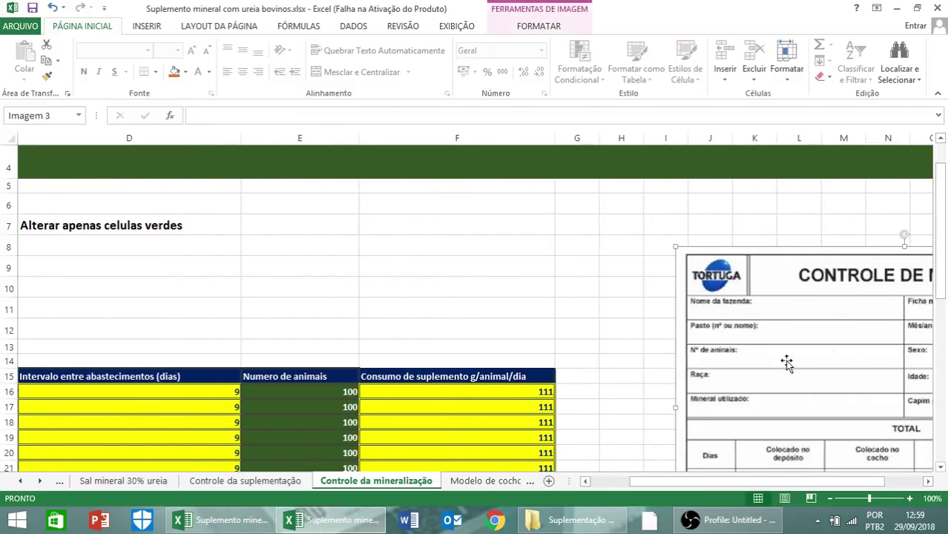
pyautogui.press('Delete')
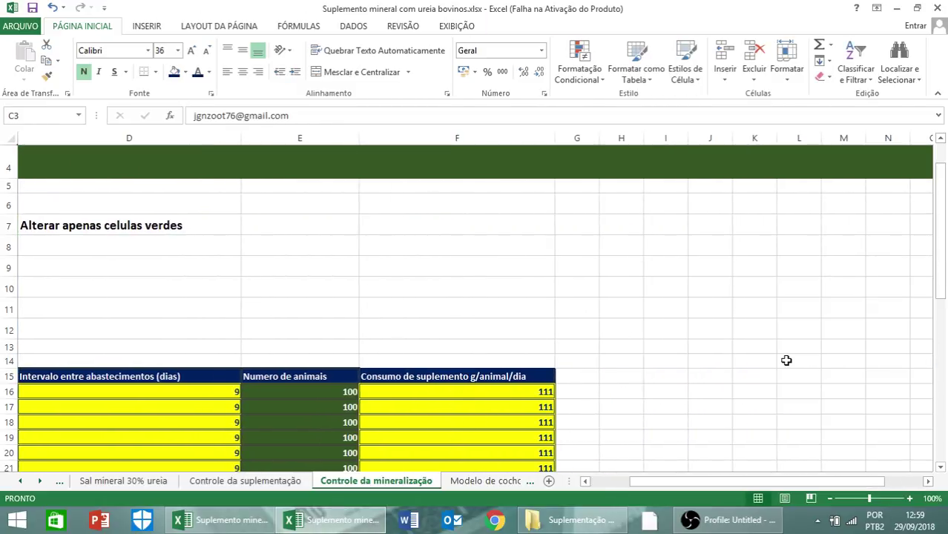
# Examine the mineralization control table's columns, from trough supply date to supplement consumption per animal per day
pyautogui.click(602, 484)
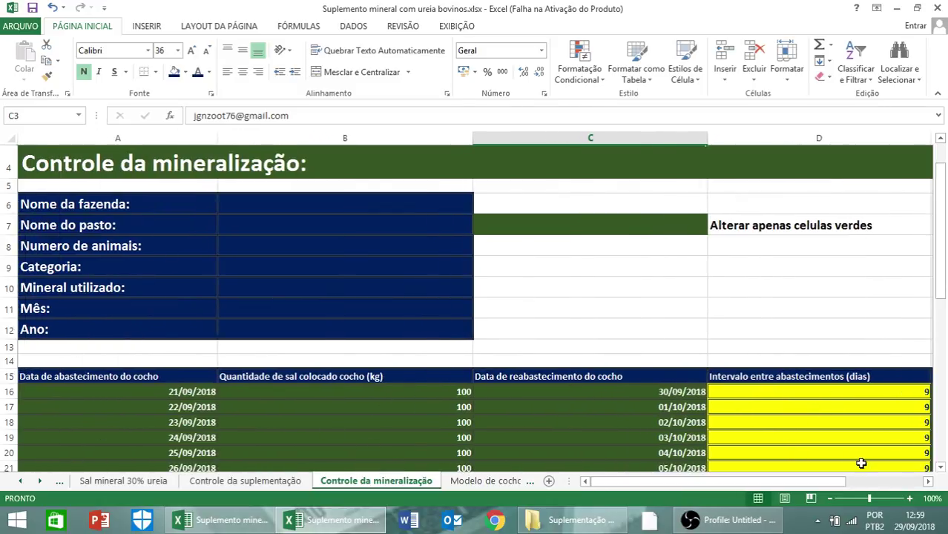
pyautogui.click(929, 482)
pyautogui.click(929, 482)
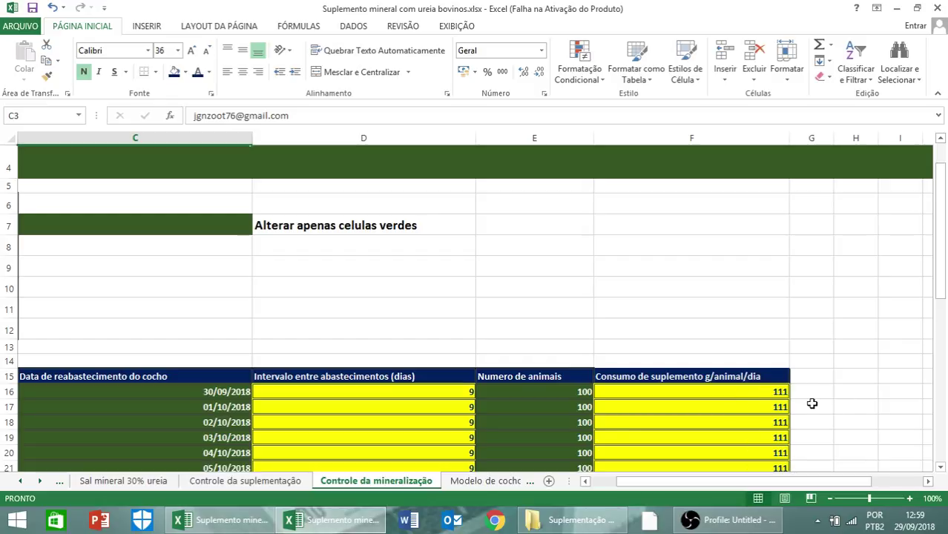
pyautogui.click(609, 483)
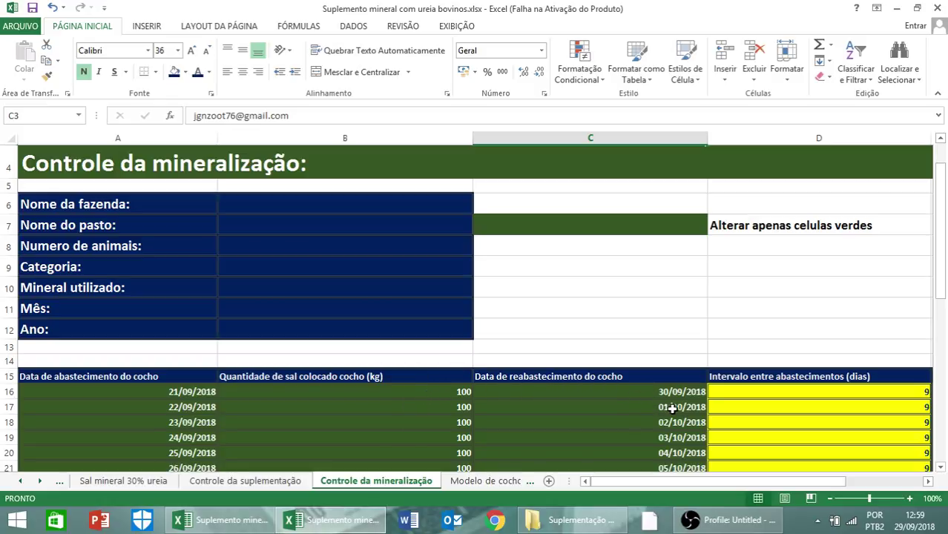
pyautogui.click(927, 483)
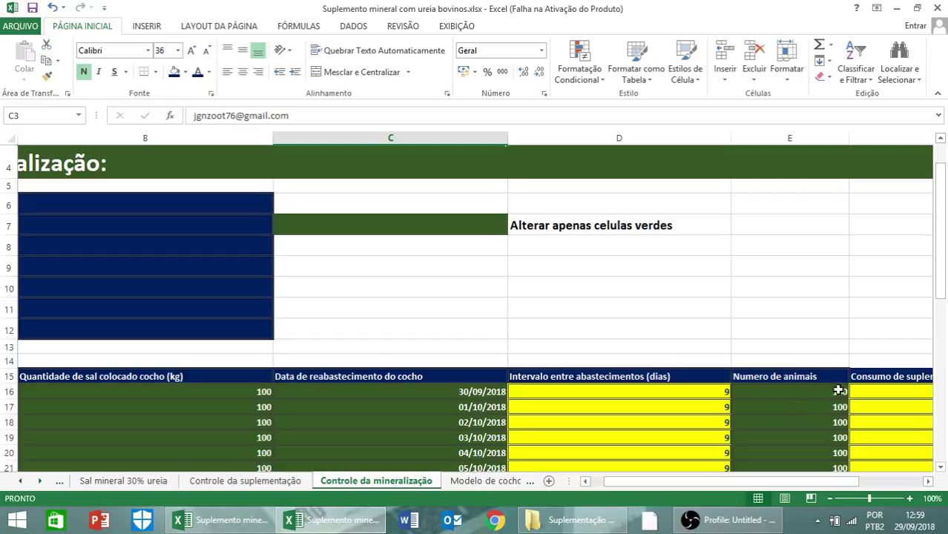
pyautogui.click(928, 482)
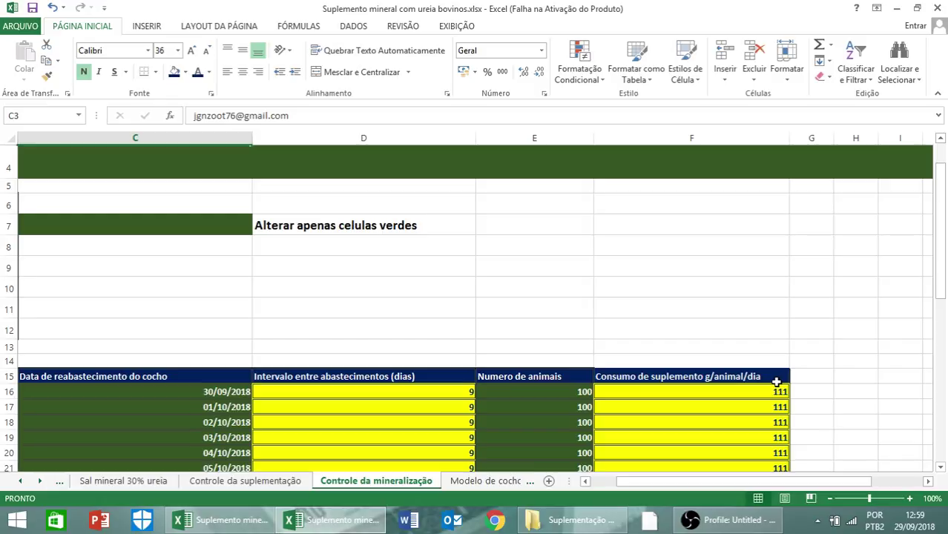
pyautogui.click(605, 480)
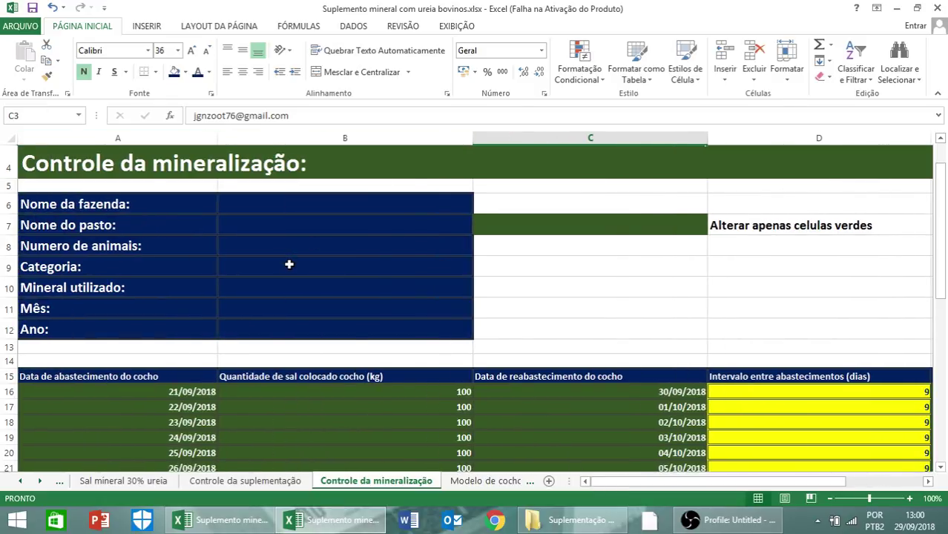
# Copy the entire contents of the Controle da mineralização sheet
pyautogui.click(12, 141)
pyautogui.rightClick(23, 148)
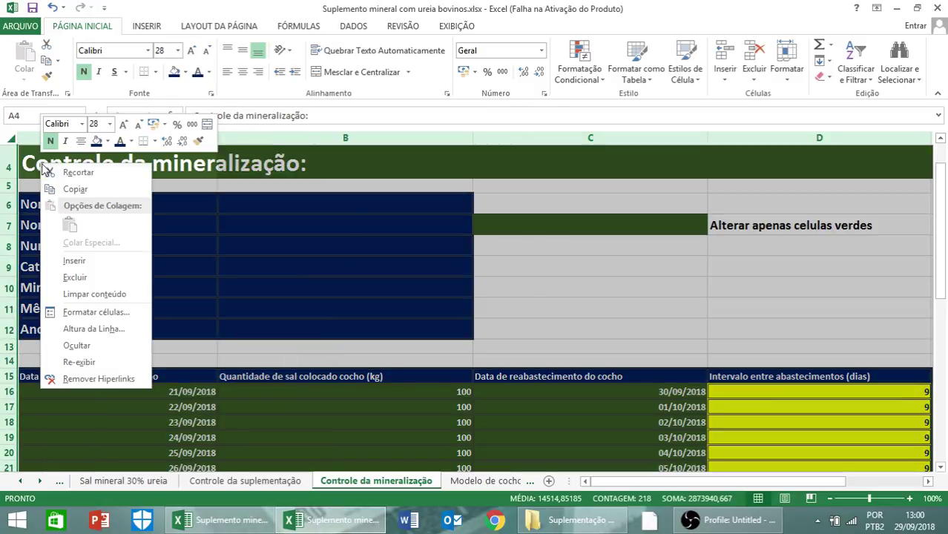
pyautogui.click(68, 190)
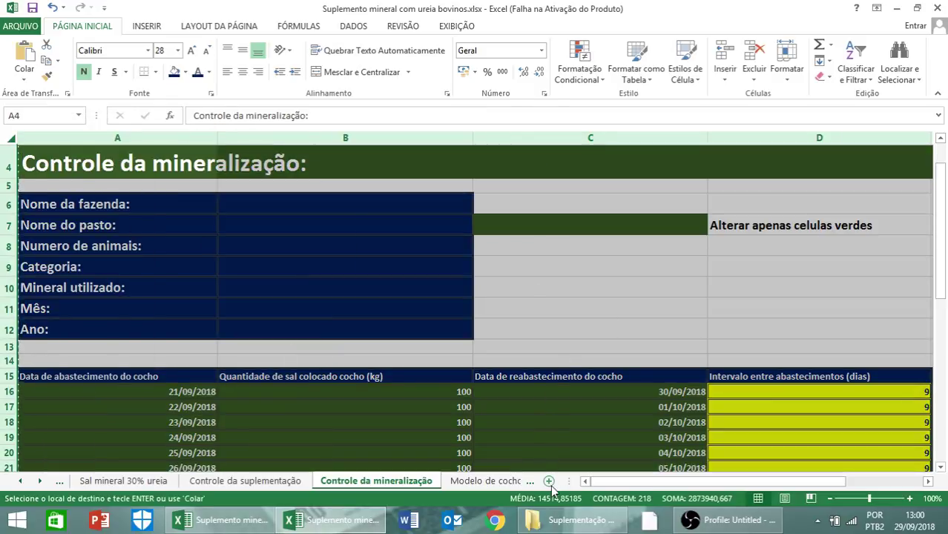
pyautogui.click(386, 249)
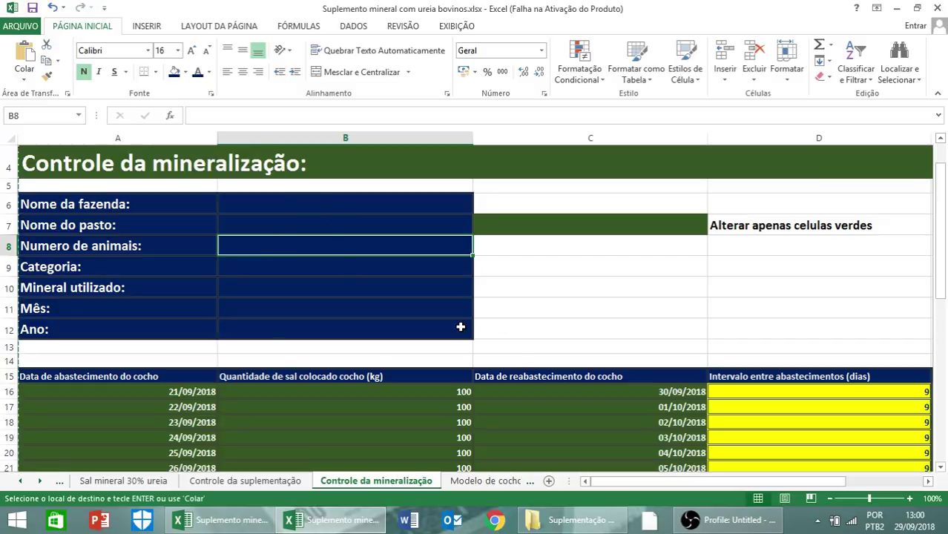
# Look through the ideal trough model, the tips for adjusting consumption and the mineral source sheets
pyautogui.click(489, 481)
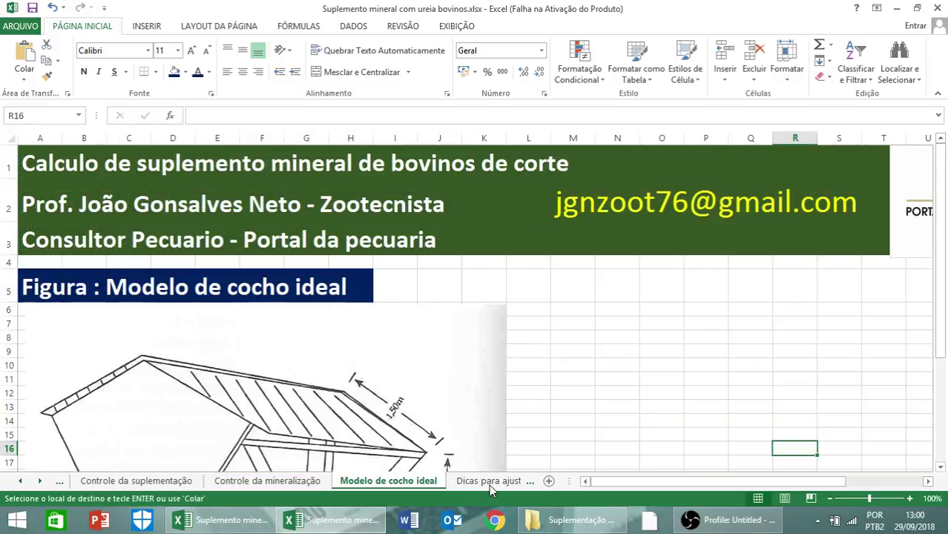
pyautogui.scroll(-3, 444, 360)
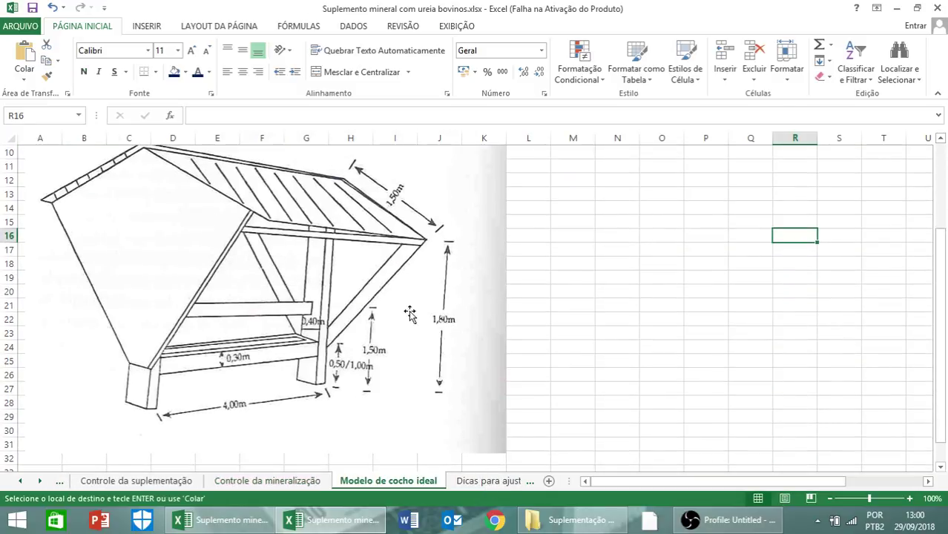
pyautogui.click(491, 481)
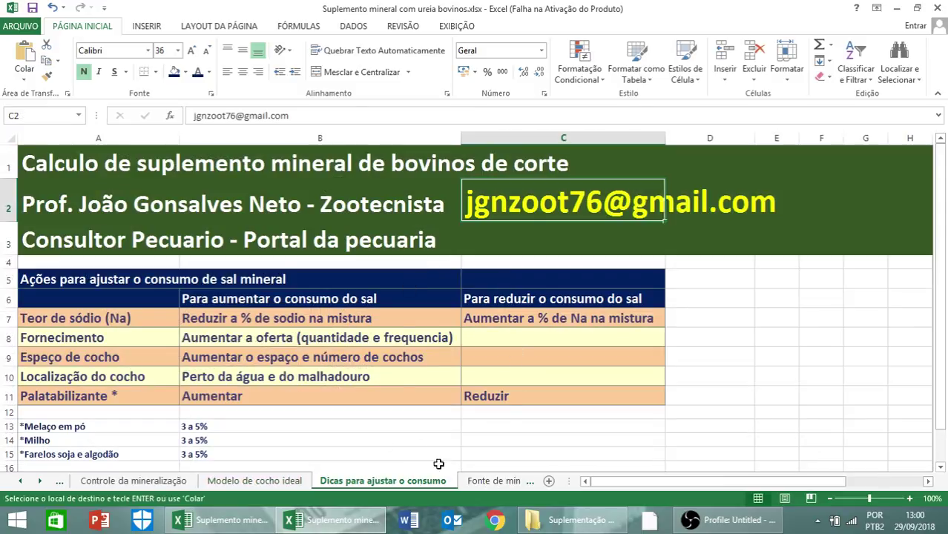
pyautogui.click(494, 482)
pyautogui.scroll(-2, 442, 326)
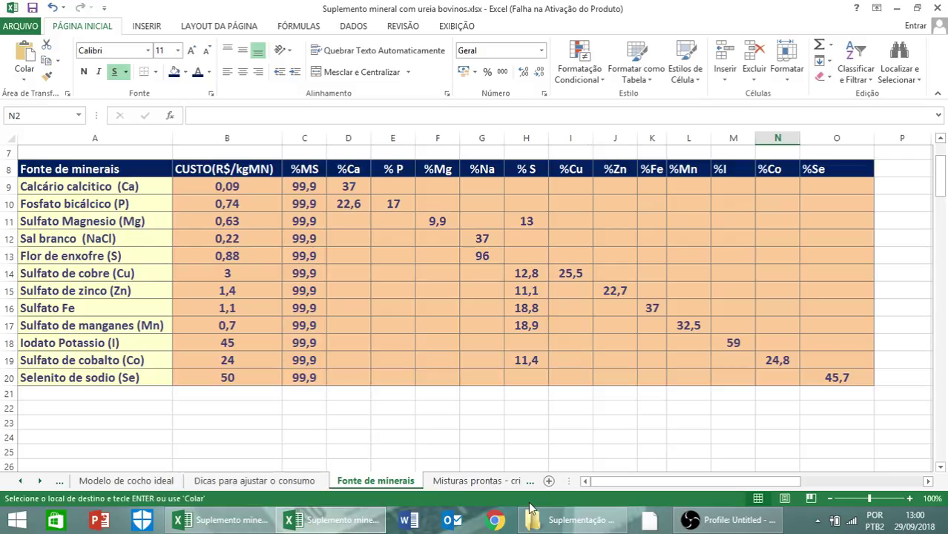
# Delete the Nucleo proteinado seca worksheet from the workbook
pyautogui.click(19, 481)
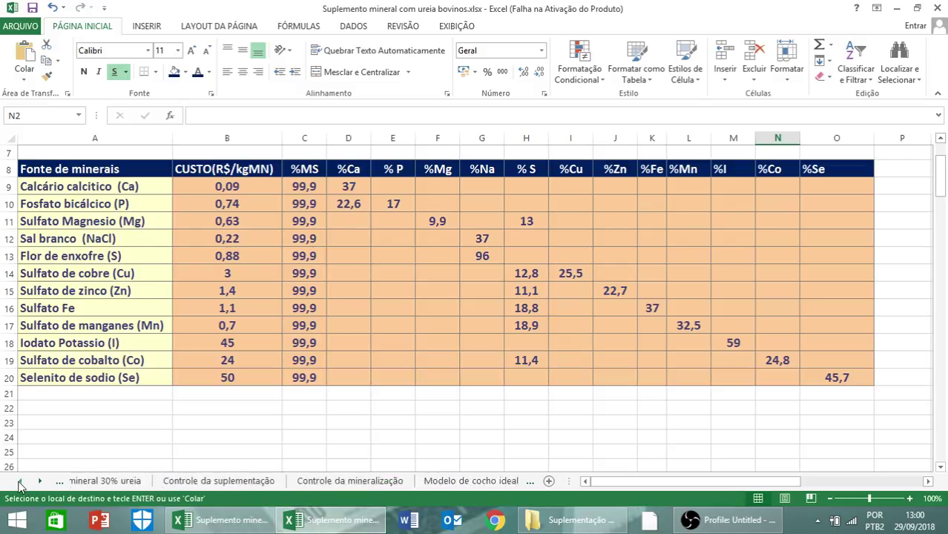
pyautogui.click(20, 481)
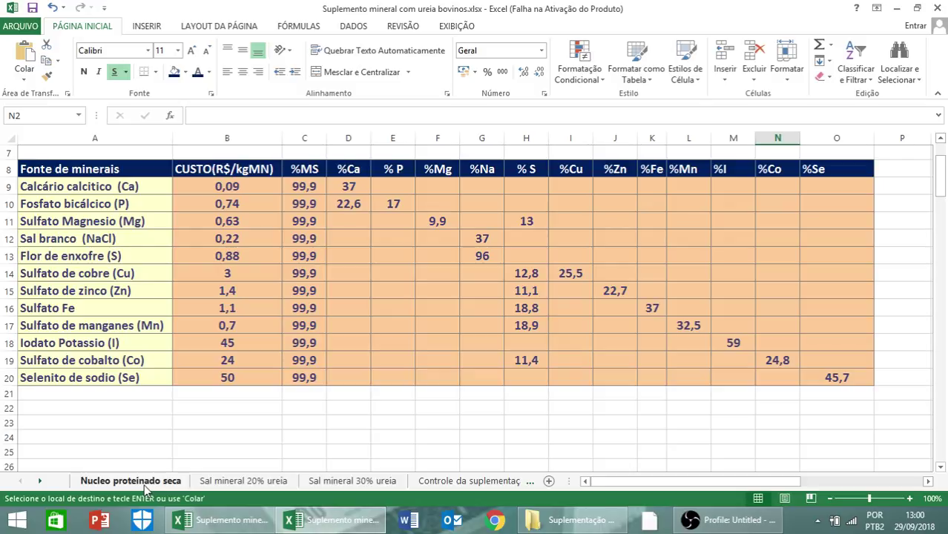
pyautogui.click(275, 484)
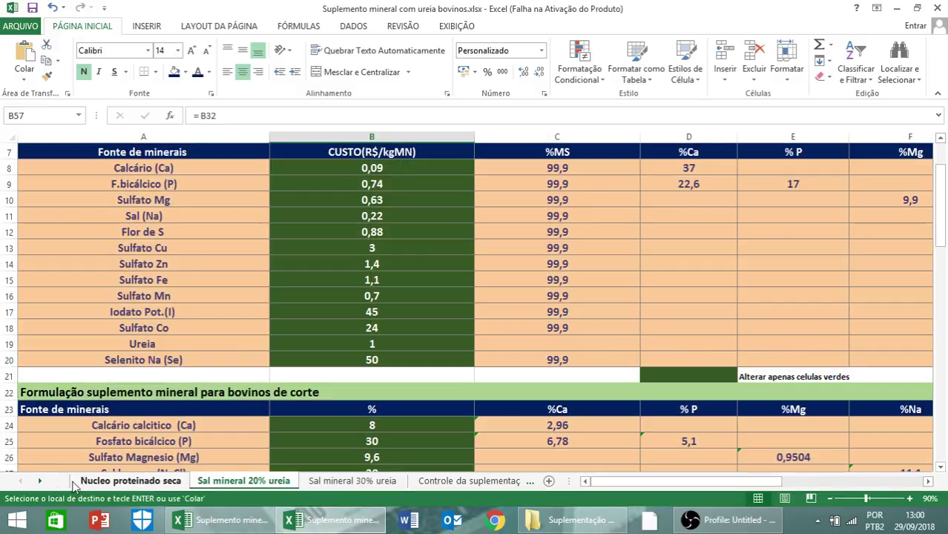
pyautogui.click(42, 485)
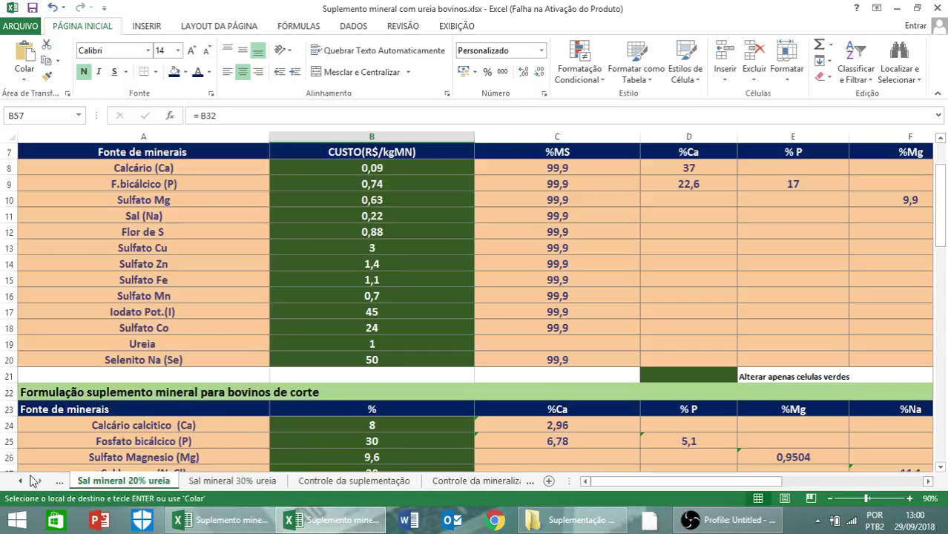
pyautogui.click(21, 484)
pyautogui.rightClick(115, 484)
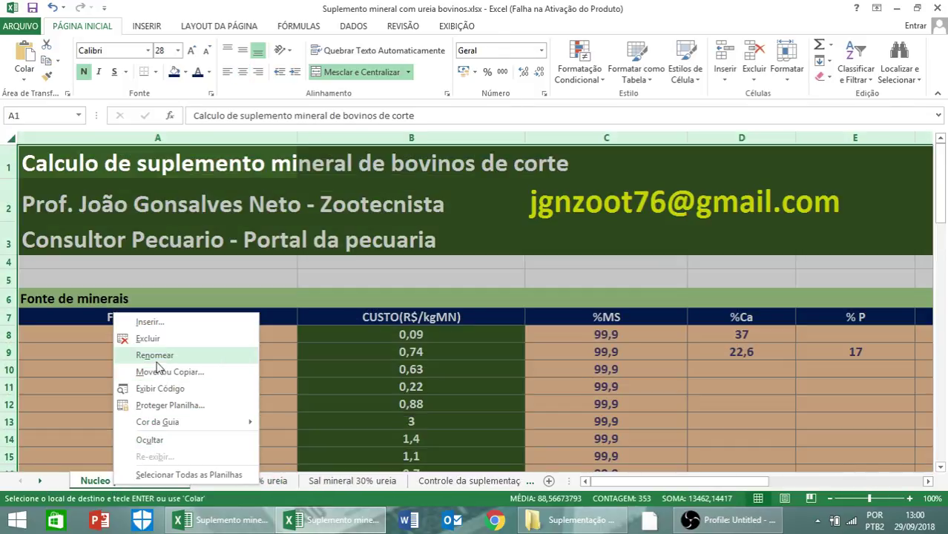
pyautogui.click(153, 339)
pyautogui.click(447, 296)
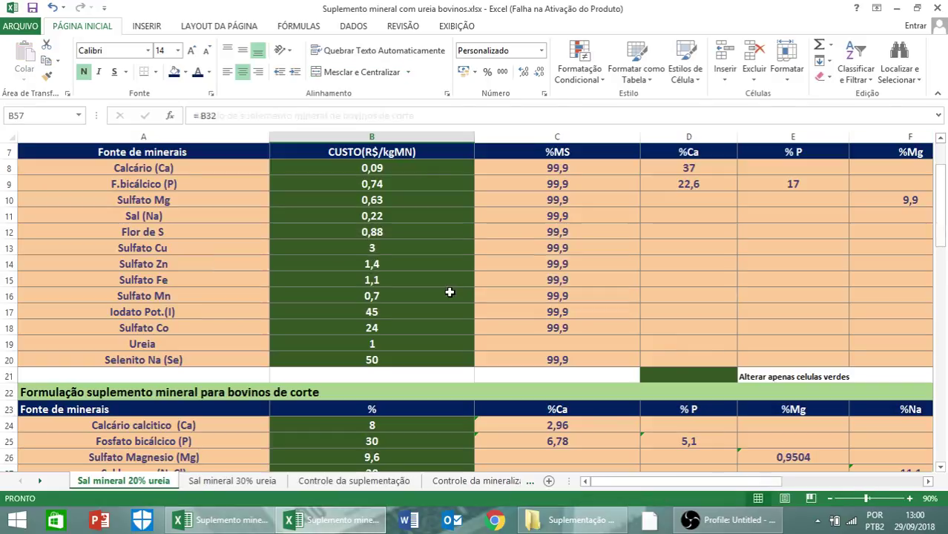
# Examine the 20% urea sheet's mineral costs, formulation percentages and the recommended range for each mineral
pyautogui.click(232, 433)
pyautogui.scroll(2, 300, 431)
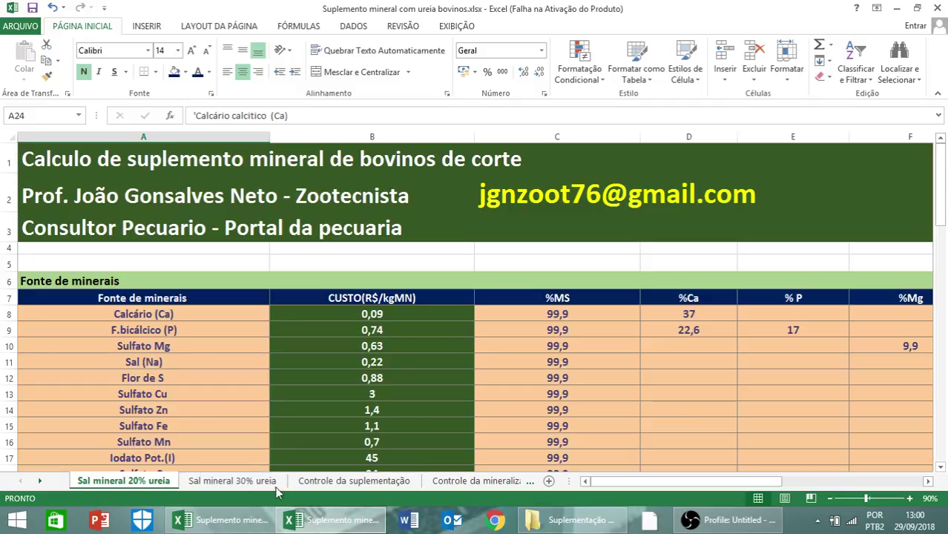
pyautogui.scroll(-4, 314, 412)
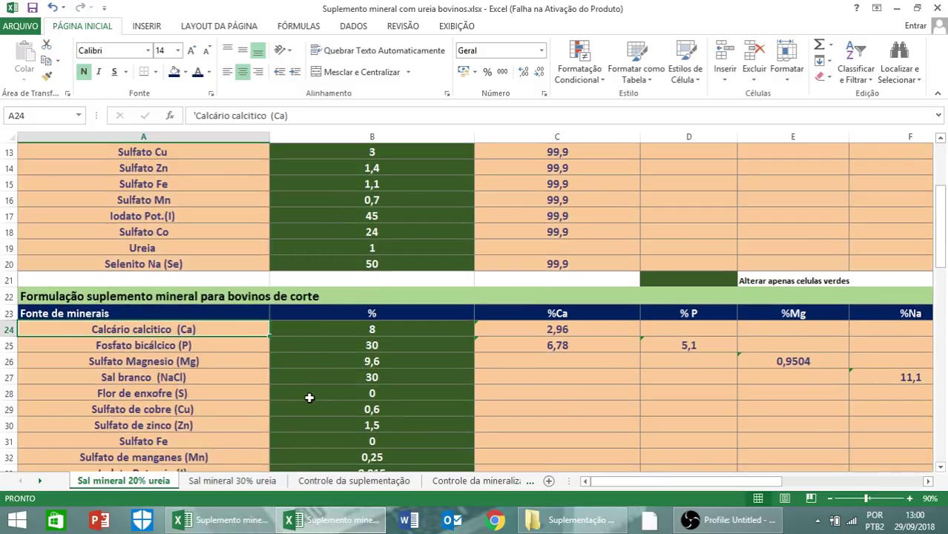
pyautogui.scroll(-2, 309, 398)
pyautogui.scroll(-2, 321, 397)
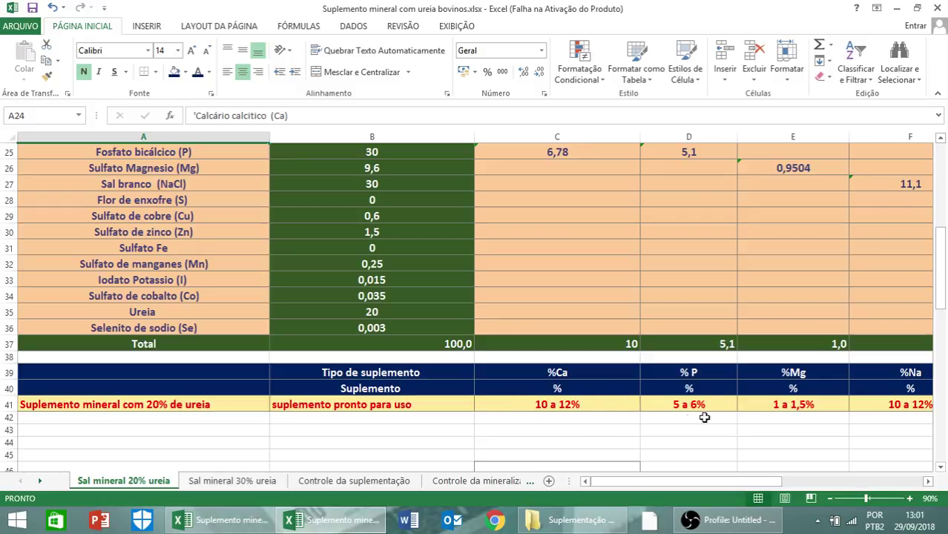
pyautogui.click(928, 482)
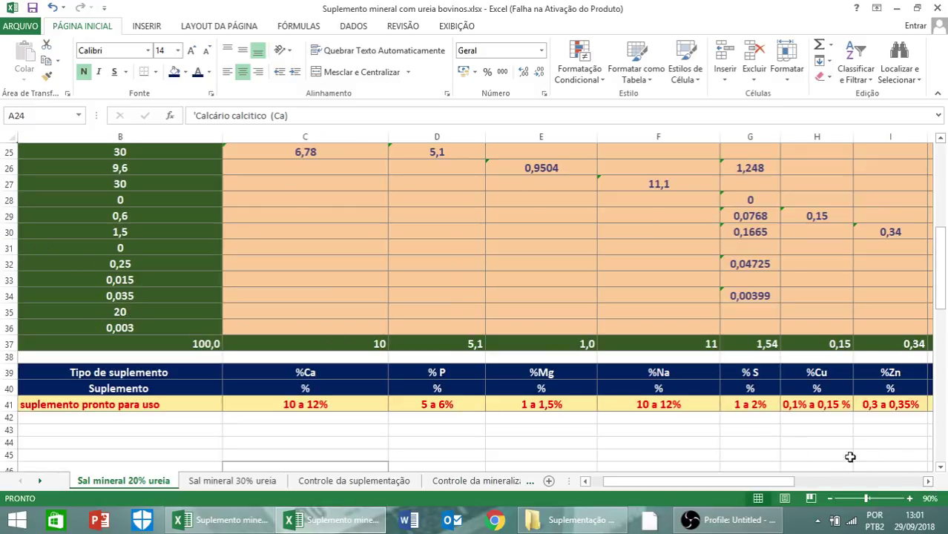
pyautogui.click(928, 481)
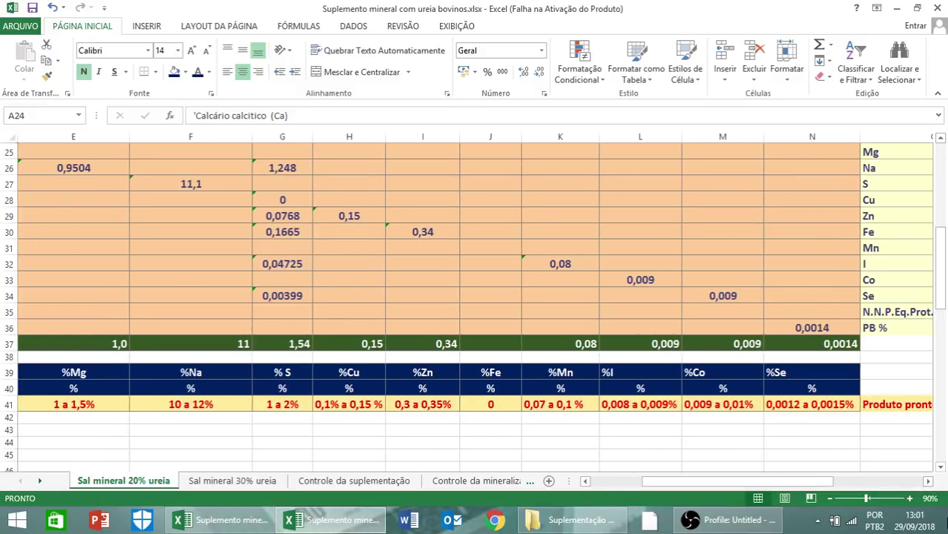
pyautogui.click(928, 481)
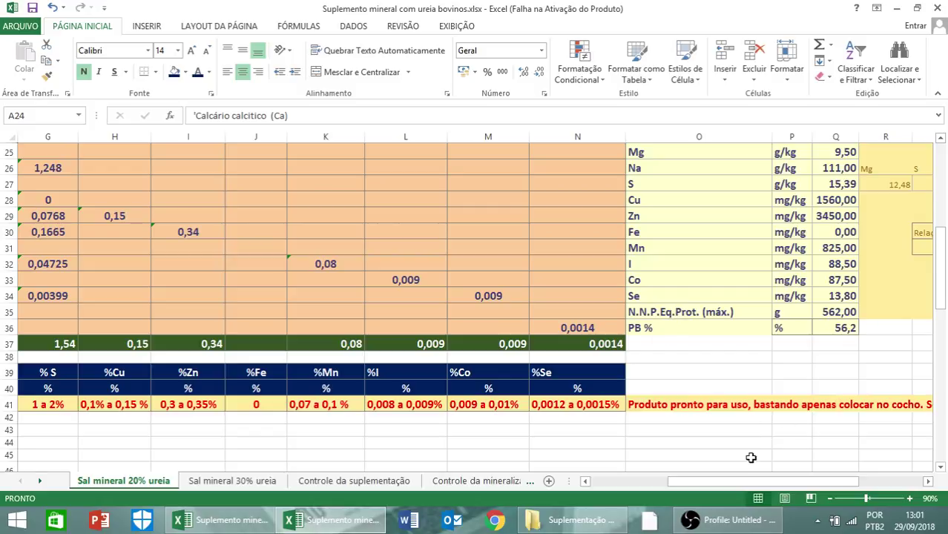
pyautogui.click(616, 482)
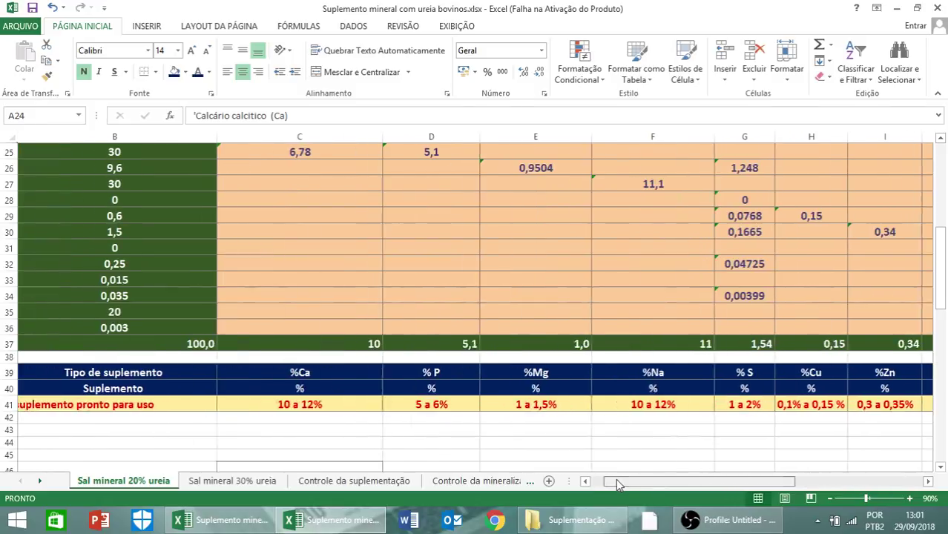
# Review the 20% urea sheet's batch quantities and costs, recommended consumption, adaptation program, trough sizing and supply precautions
pyautogui.click(591, 481)
pyautogui.scroll(-3, 494, 402)
pyautogui.scroll(-3, 494, 402)
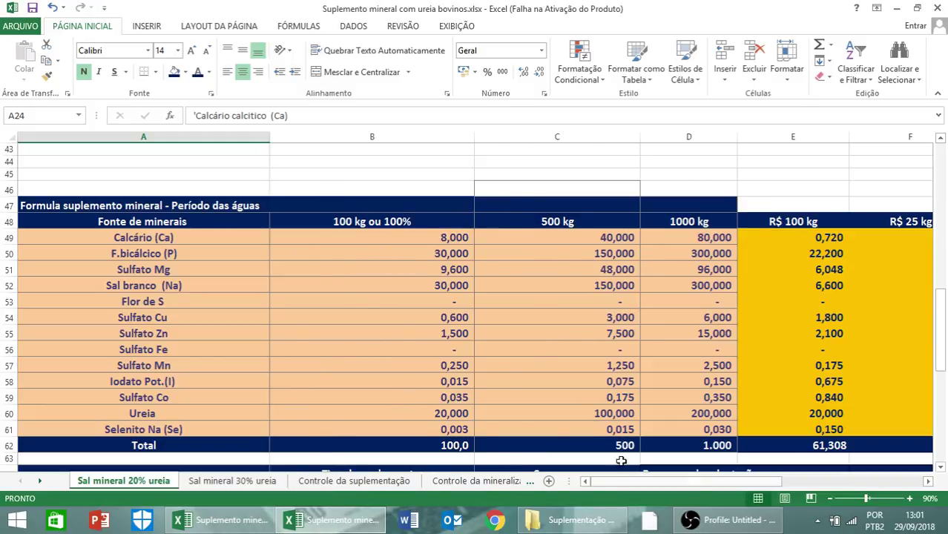
pyautogui.click(928, 481)
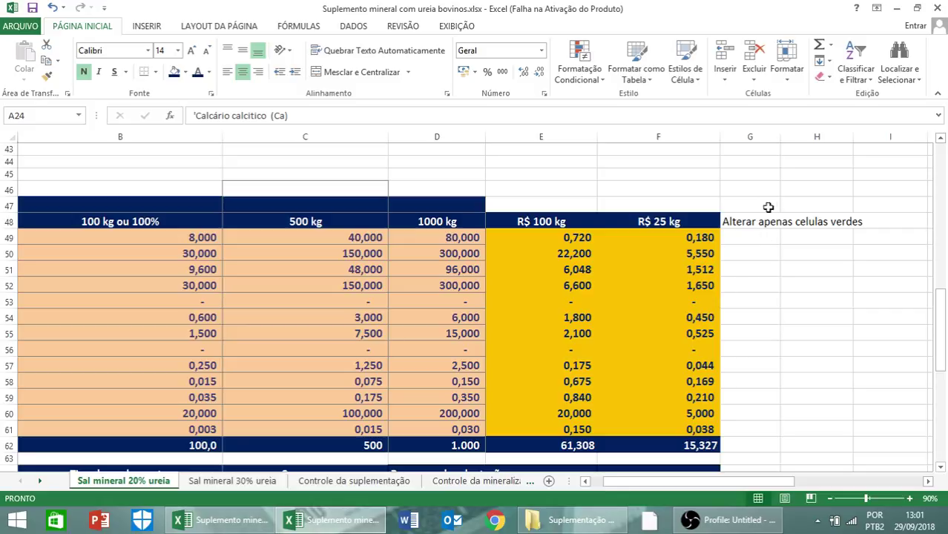
pyautogui.click(601, 483)
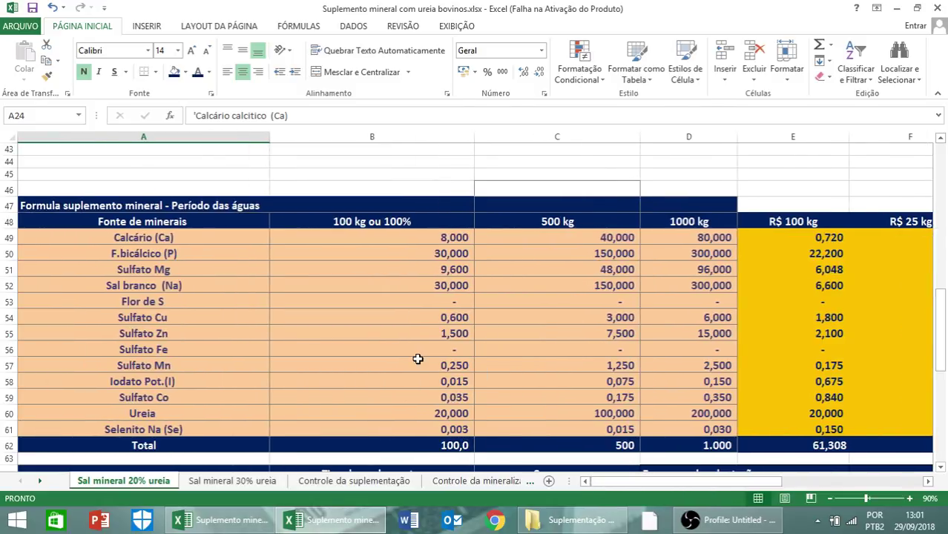
pyautogui.scroll(-4, 421, 356)
pyautogui.scroll(2, 420, 344)
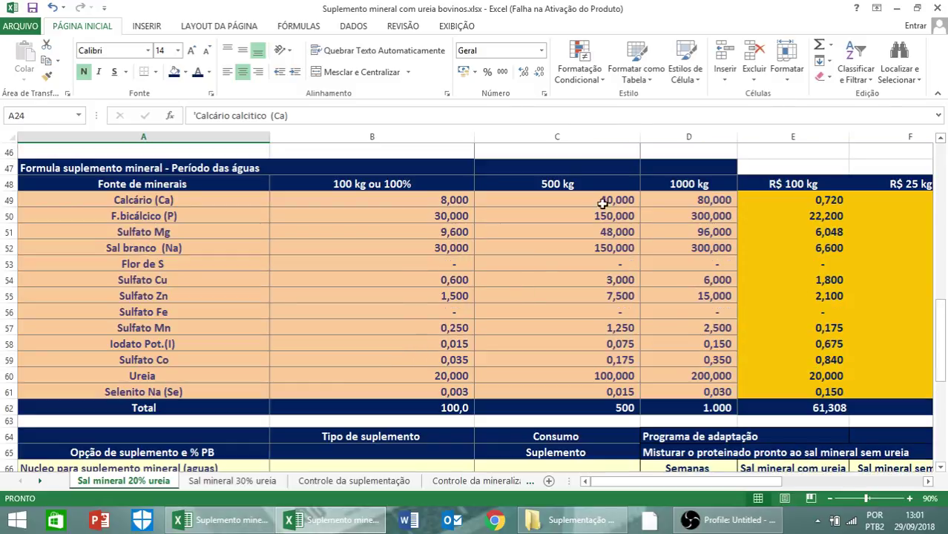
pyautogui.scroll(-3, 434, 333)
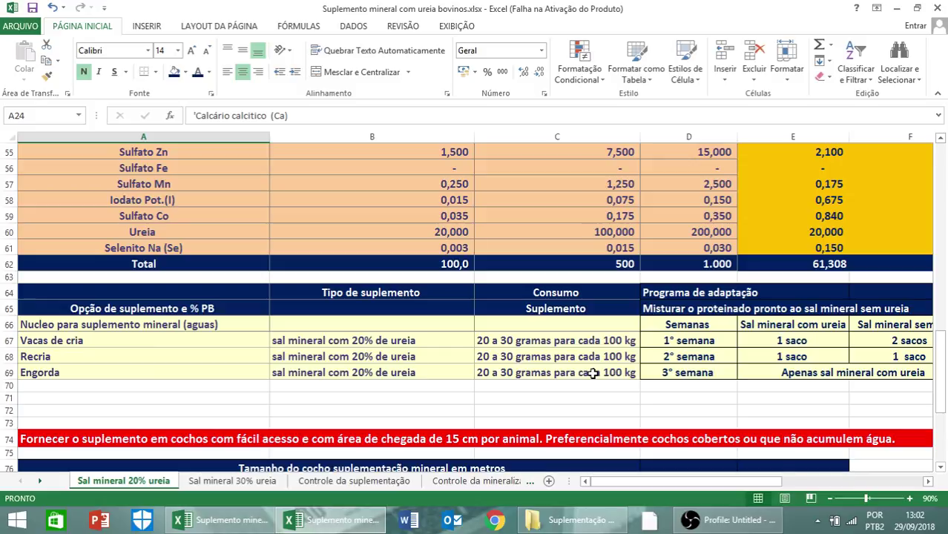
pyautogui.click(927, 481)
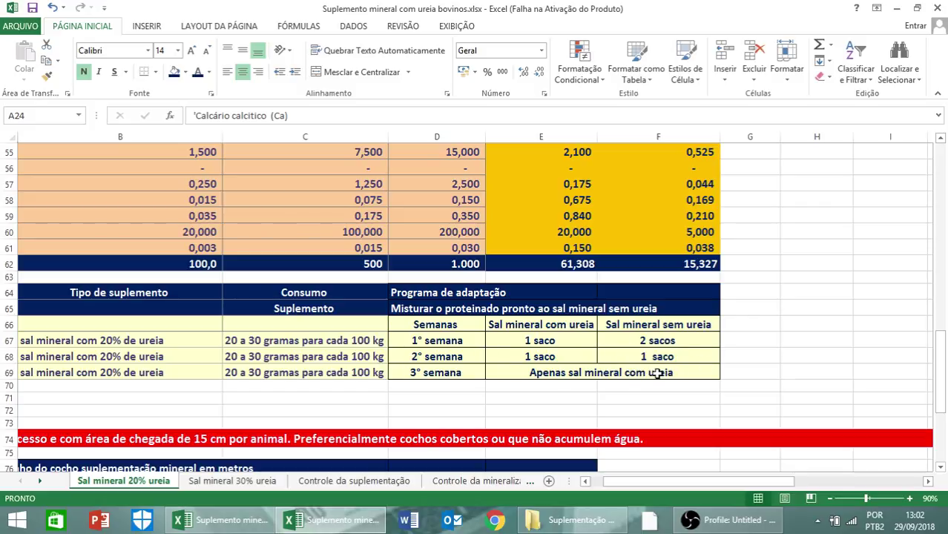
pyautogui.click(593, 481)
pyautogui.scroll(-3, 353, 405)
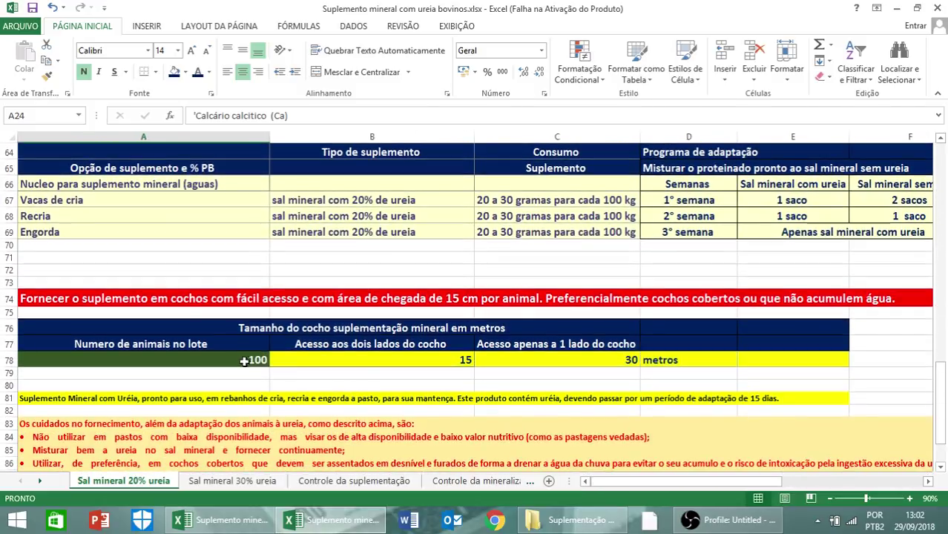
pyautogui.scroll(-2, 207, 339)
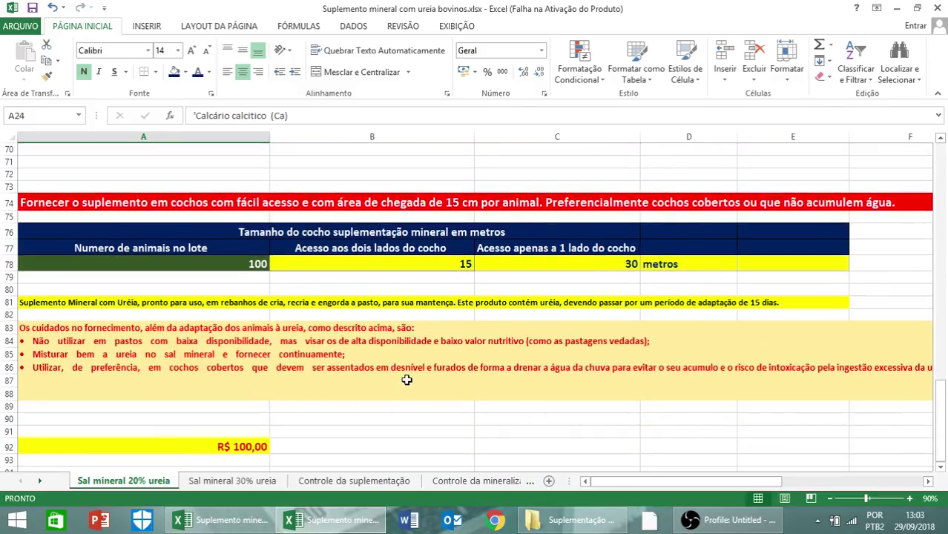
# Reset the formulation percentages of Calcário calcitico, Fosfato bicálcico, Sulfato Magnesio and Sal branco to 0
pyautogui.scroll(13, 407, 380)
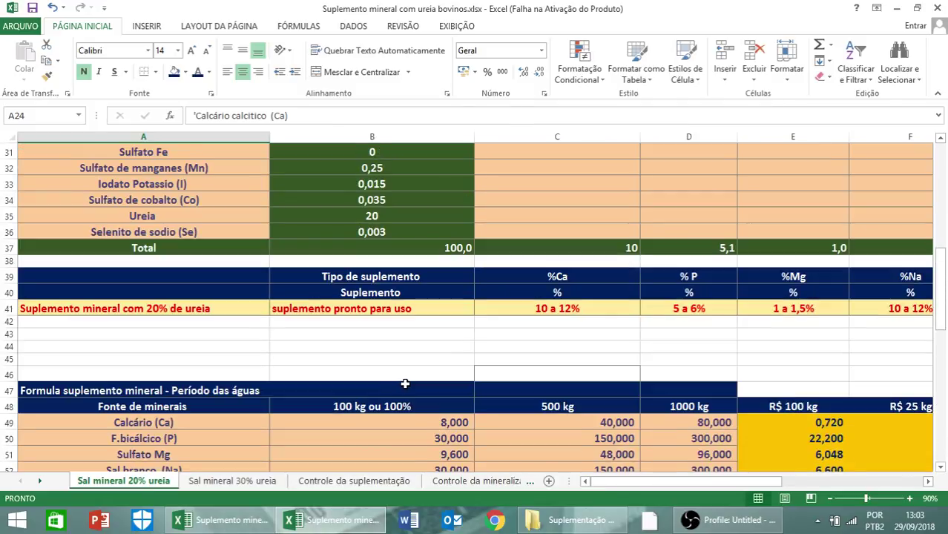
pyautogui.scroll(2, 405, 383)
pyautogui.scroll(1, 505, 348)
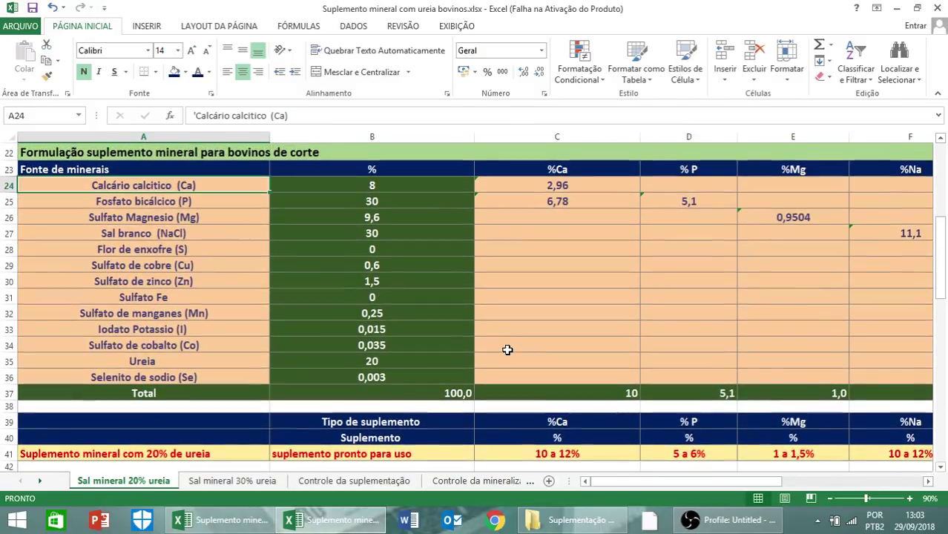
pyautogui.click(378, 188)
pyautogui.write('0')
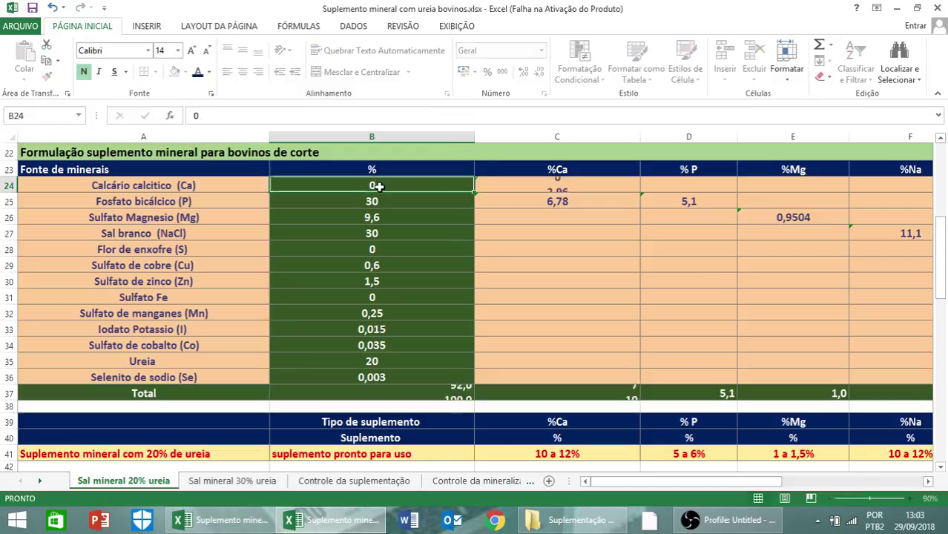
pyautogui.press('Return')
pyautogui.write('0')
pyautogui.press('Return')
pyautogui.write('0')
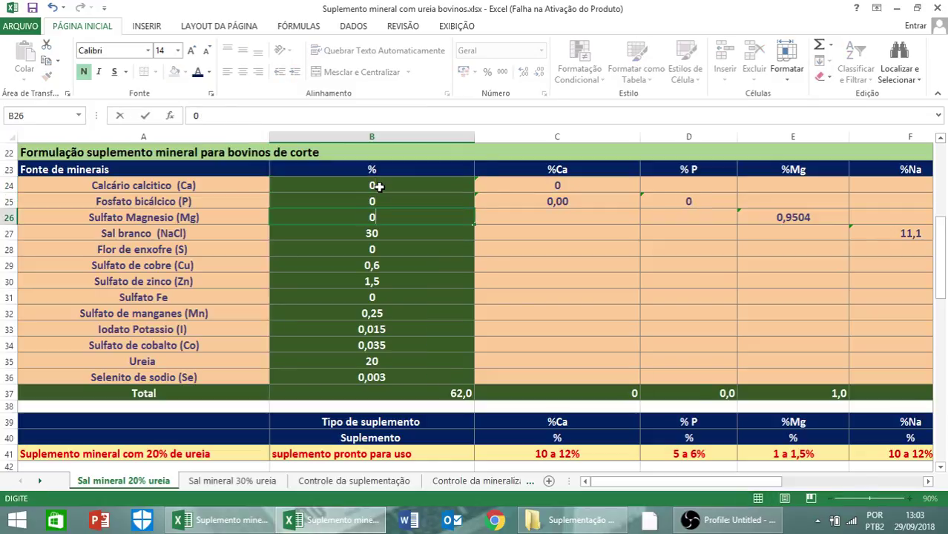
pyautogui.press('Return')
pyautogui.write('0')
pyautogui.press('Return')
# Set the Ureia percentage to 0 in the formulation table and return to the Calcário calcitico percentage
pyautogui.press('Down')
pyautogui.press('Down')
pyautogui.press('Down')
pyautogui.press('Down')
pyautogui.press('Down')
pyautogui.press('Down')
pyautogui.press('Down')
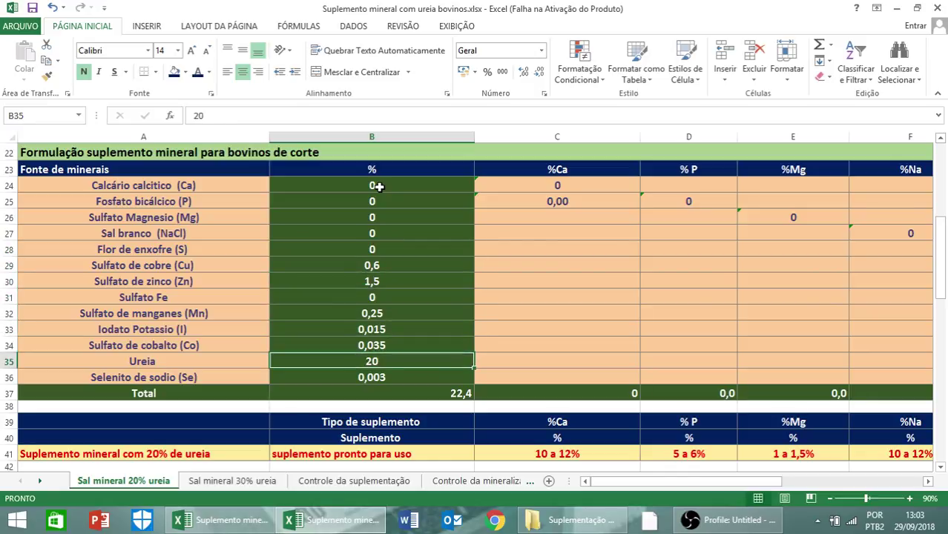
pyautogui.write('0')
pyautogui.press('Return')
pyautogui.press('Up')
pyautogui.press('Up')
pyautogui.press('Up')
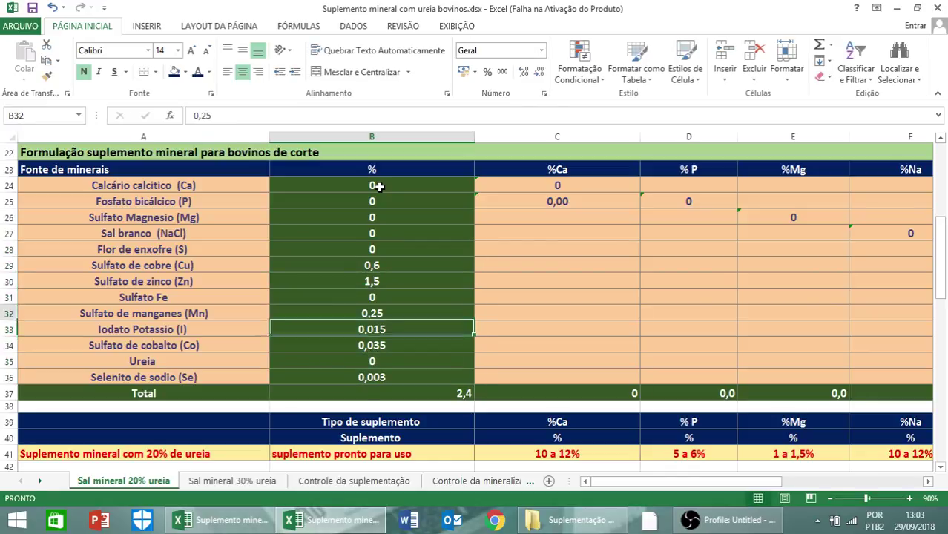
pyautogui.press('Up')
pyautogui.press('Up')
pyautogui.press('Up')
pyautogui.press('Up')
pyautogui.press('Up')
pyautogui.press('Up')
pyautogui.press('Up')
pyautogui.press('Up')
pyautogui.press('Up')
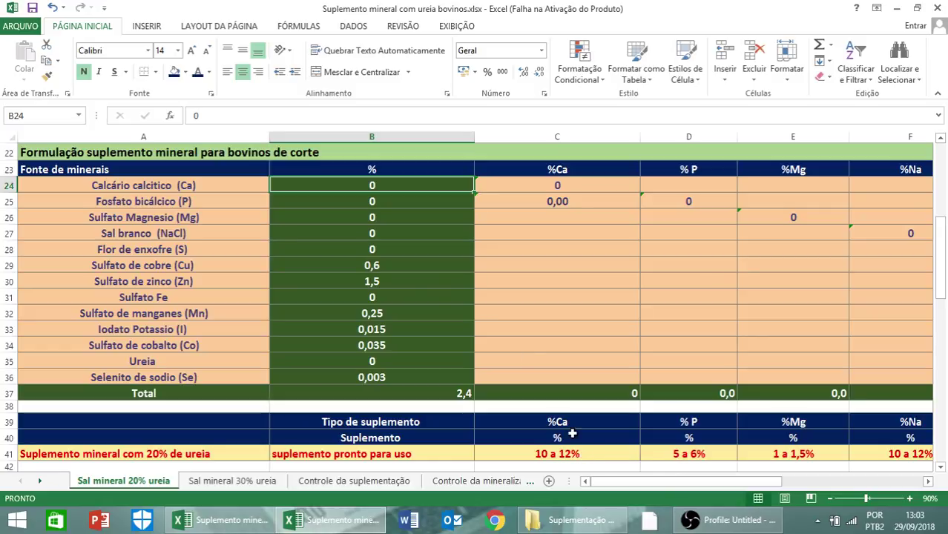
# Try Fosfato bicálcico (P) percentages of 45, 40 and 35 in the formulation table
pyautogui.click(369, 207)
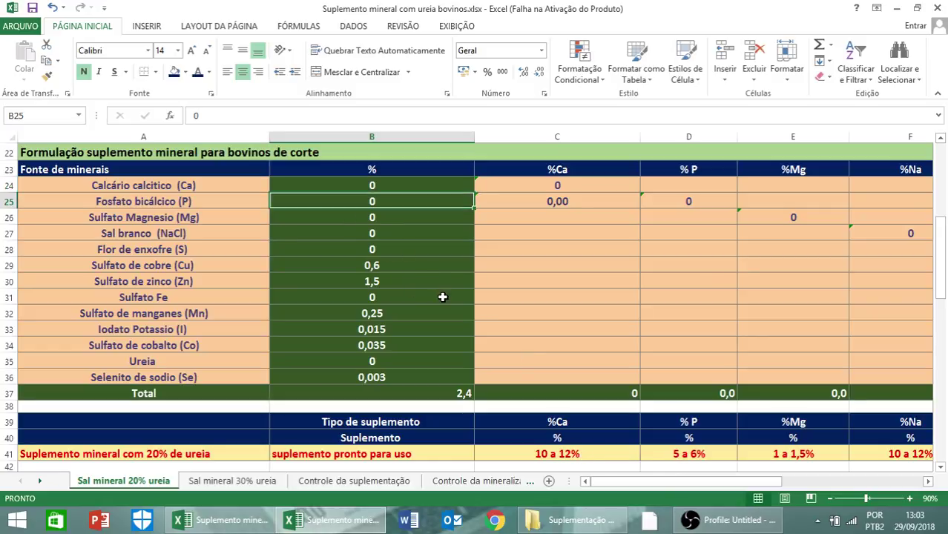
pyautogui.write('45')
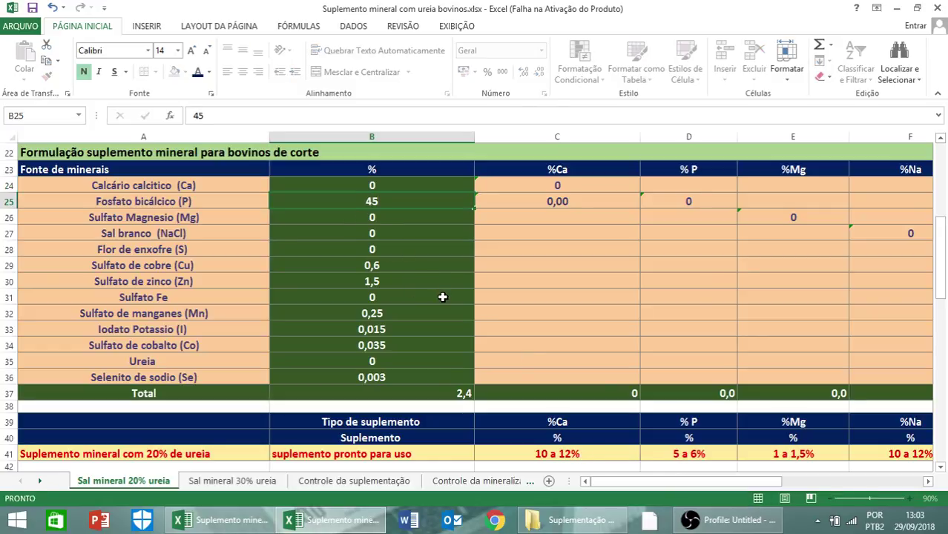
pyautogui.press('Return')
pyautogui.press('Up')
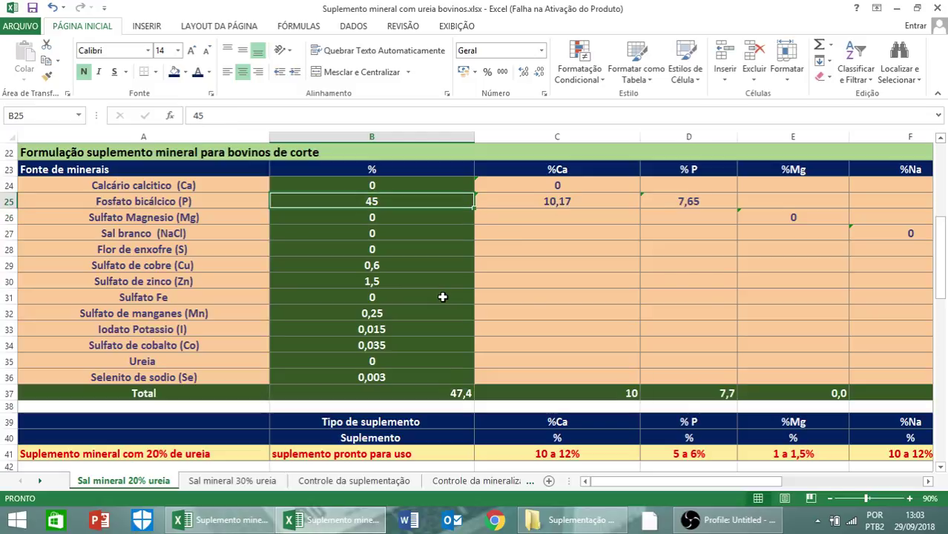
pyautogui.write('4')
pyautogui.press('Return')
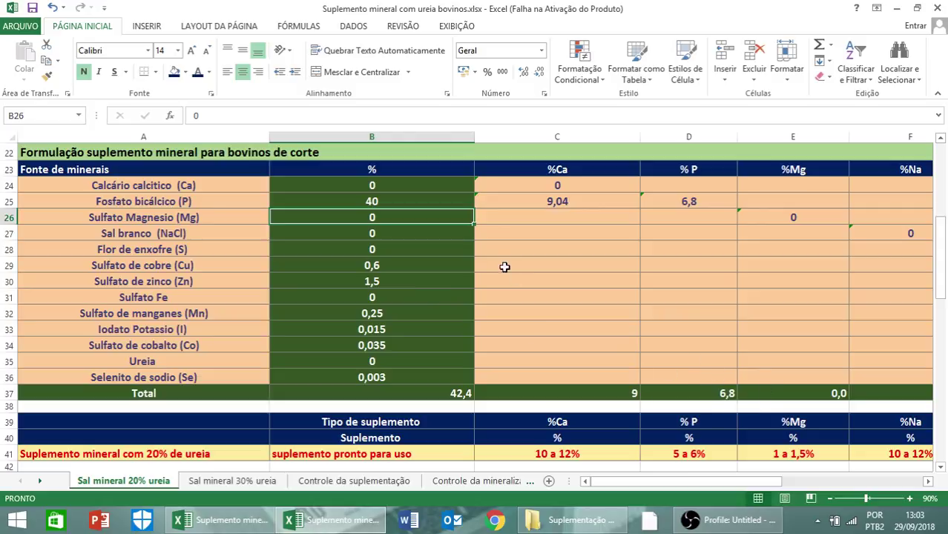
pyautogui.press('Up')
pyautogui.write('35')
pyautogui.press('Return')
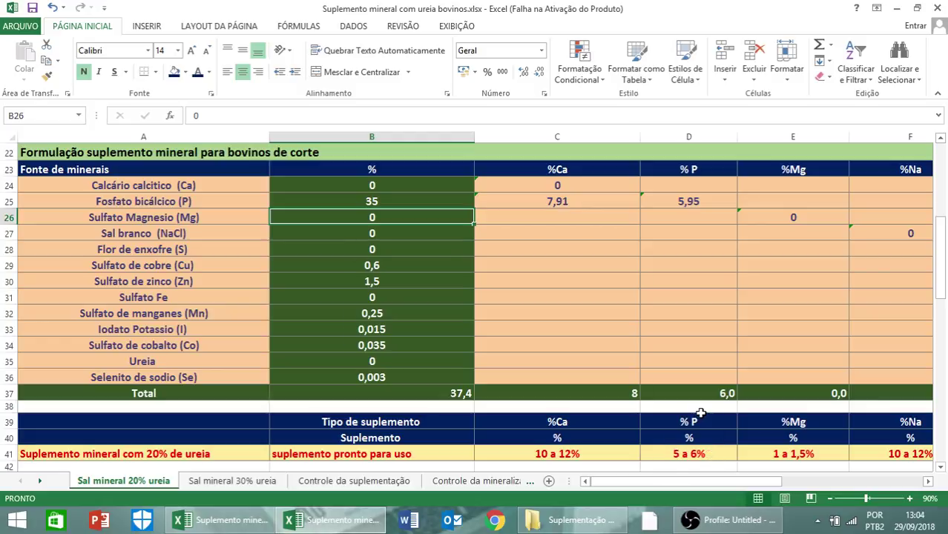
# Set the Fosfato bicálcico (P) percentage to 30
pyautogui.click(377, 201)
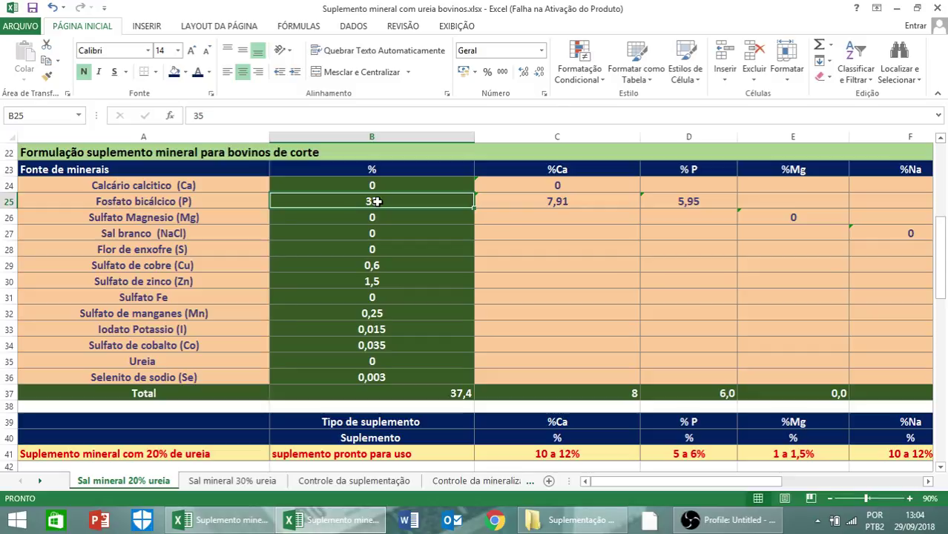
pyautogui.write('30')
pyautogui.press('Return')
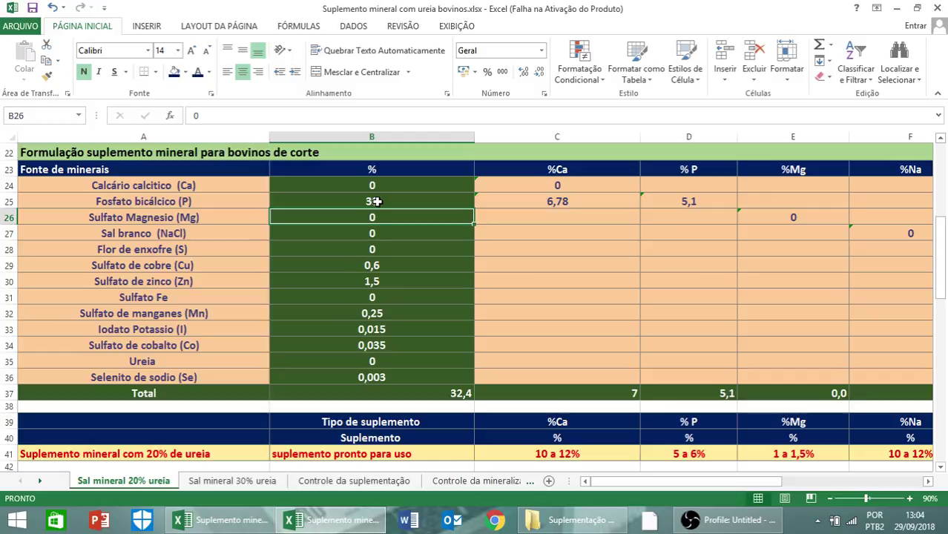
# Change the recommended sodium (%Na) range of the 20% urea supplement to 10 a 13%
pyautogui.doubleClick(923, 454)
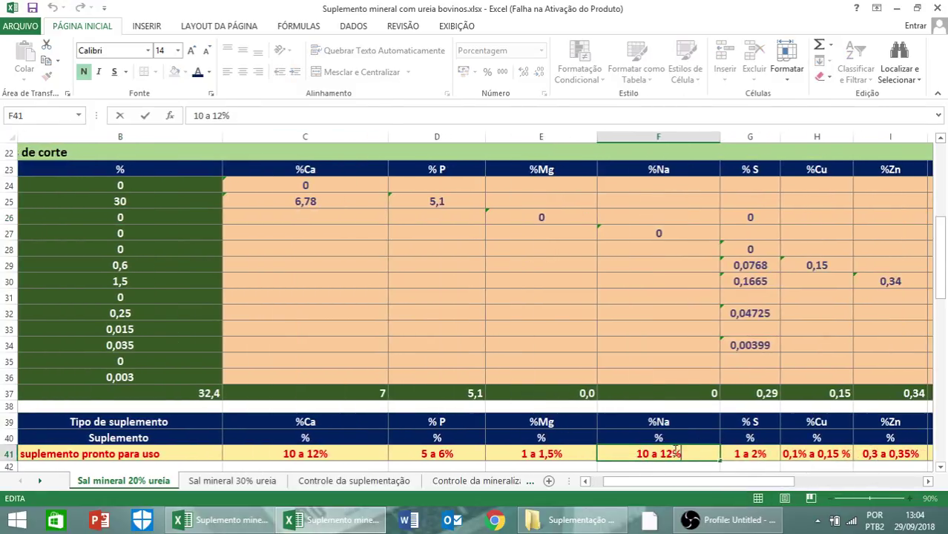
pyautogui.press('BackSpace')
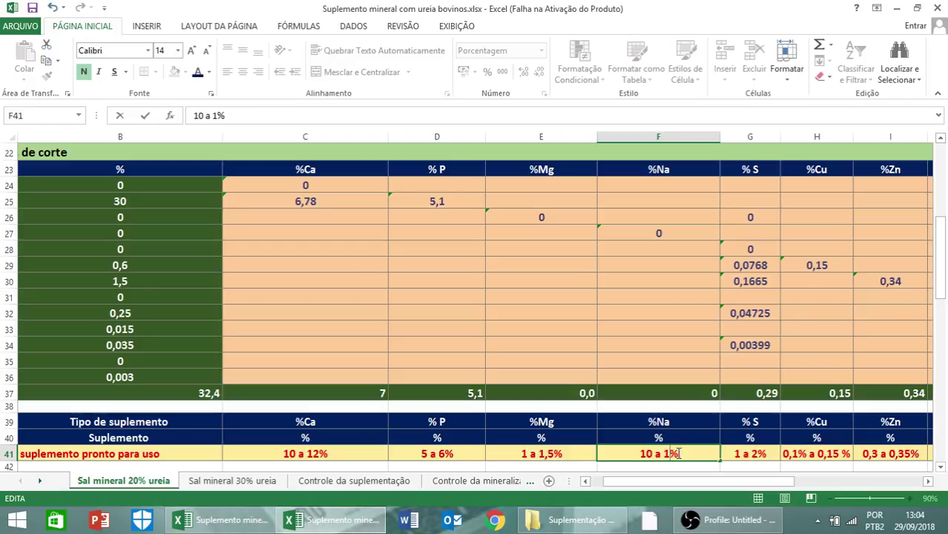
pyautogui.write('3')
pyautogui.click(121, 374)
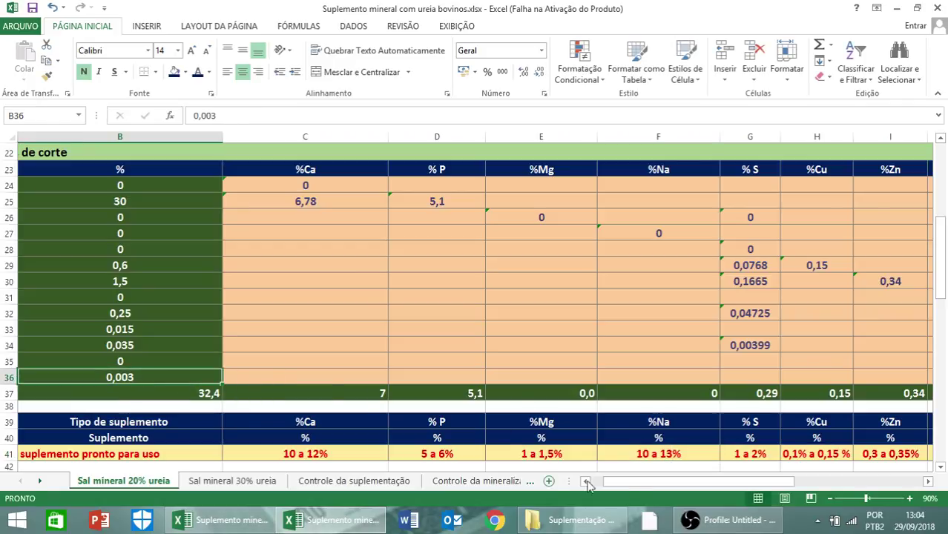
# Try a Calcário calcitico (Ca) percentage of 10, and raise it to 15
pyautogui.click(602, 484)
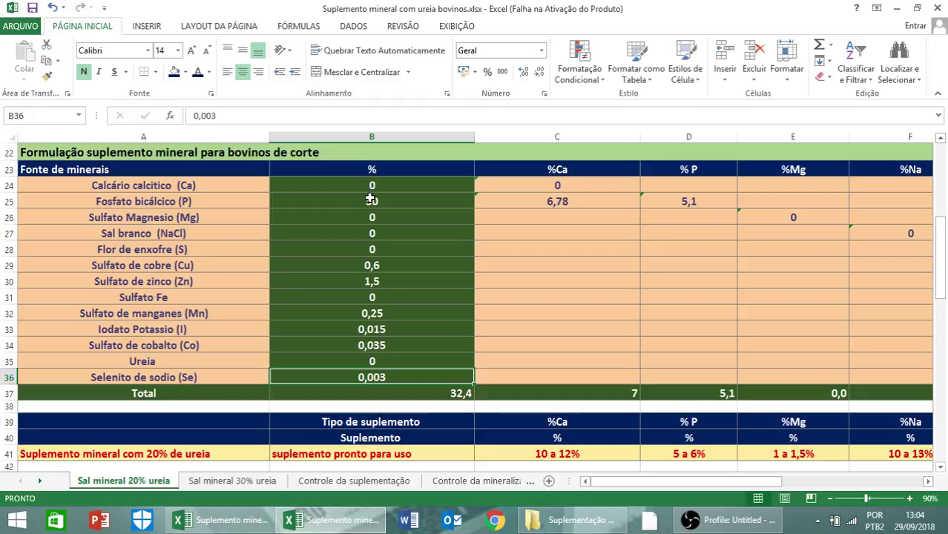
pyautogui.click(394, 187)
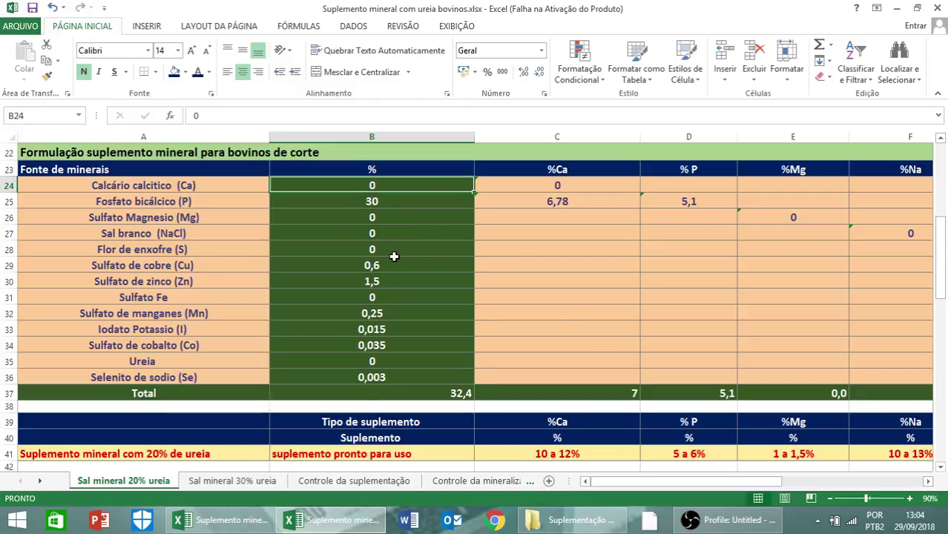
pyautogui.write('10')
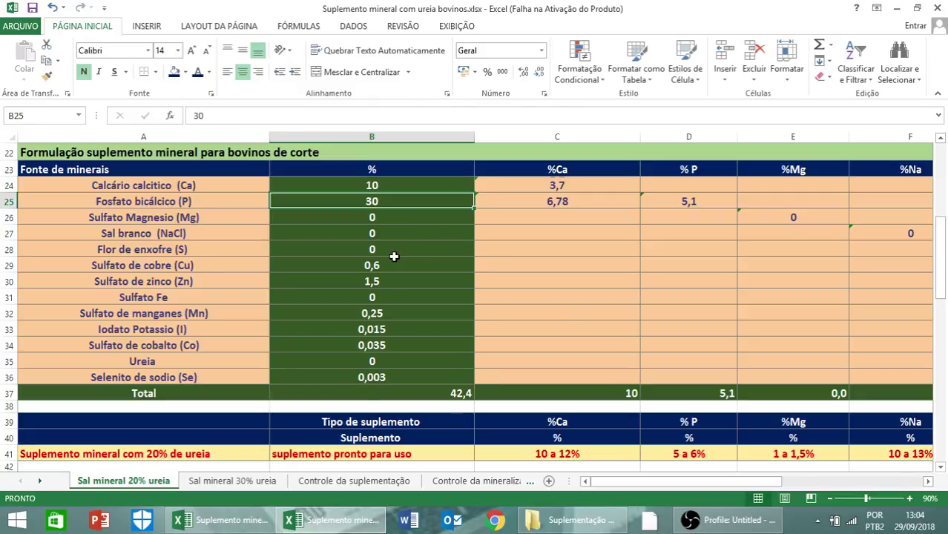
pyautogui.press('Return')
pyautogui.press('Up')
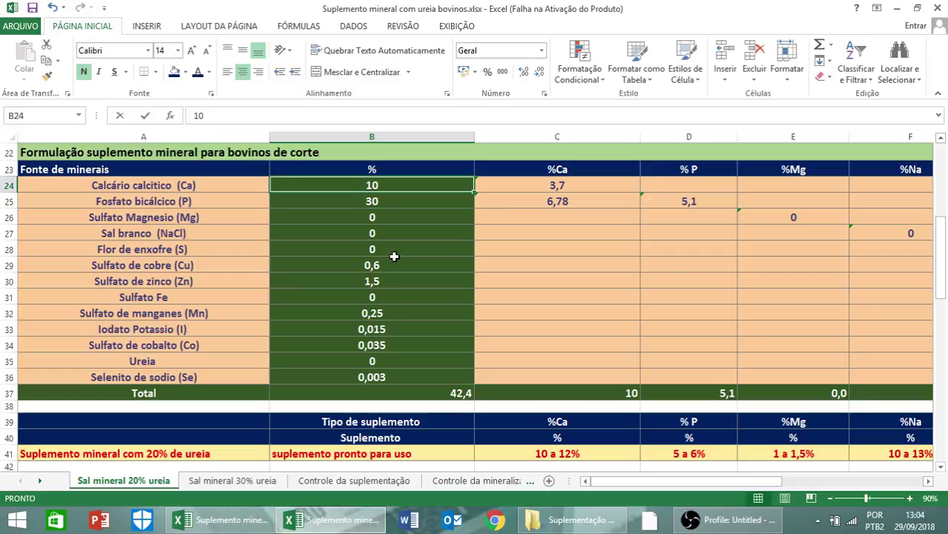
pyautogui.write('15')
pyautogui.press('Return')
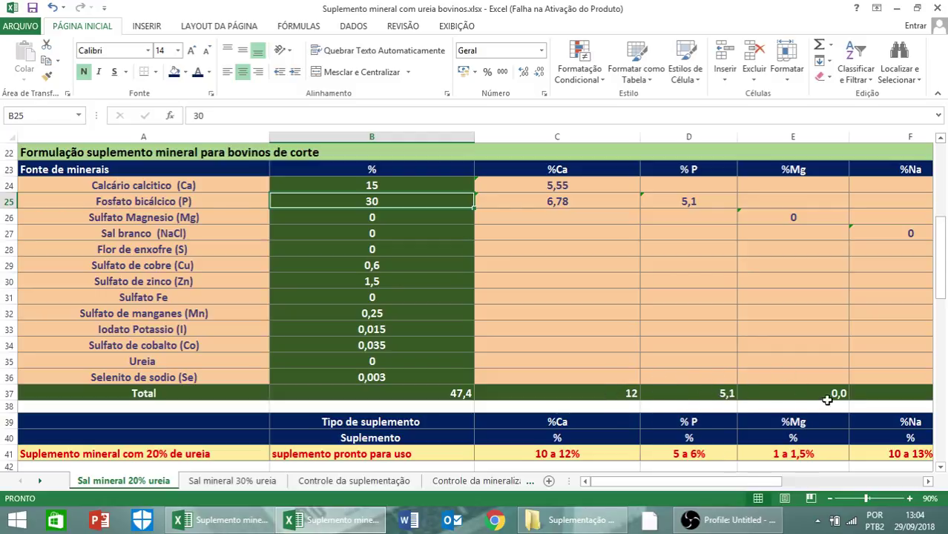
# Set the Sulfato Magnesio (Mg) percentage to 10 and Sal branco (NaCl) to 30, and check the resulting mineral totals
pyautogui.click(375, 220)
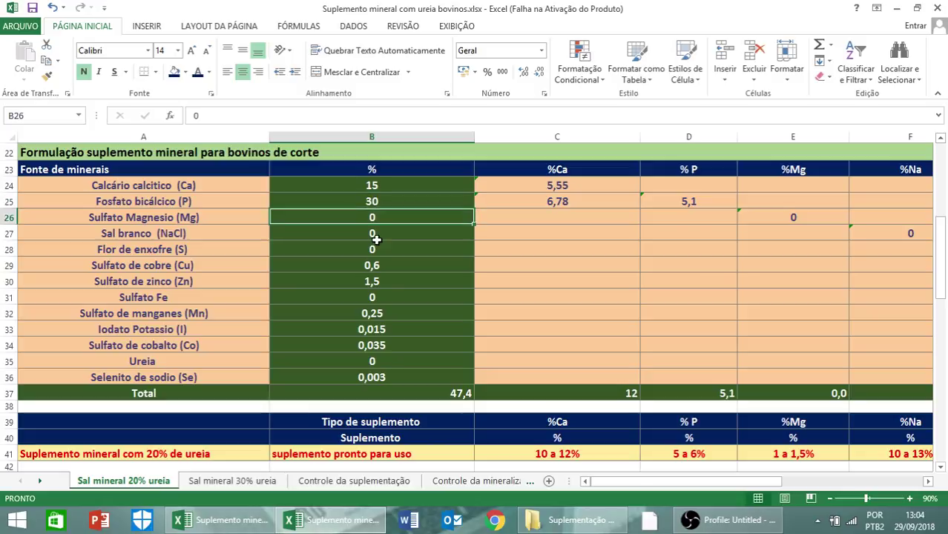
pyautogui.write('10')
pyautogui.press('Return')
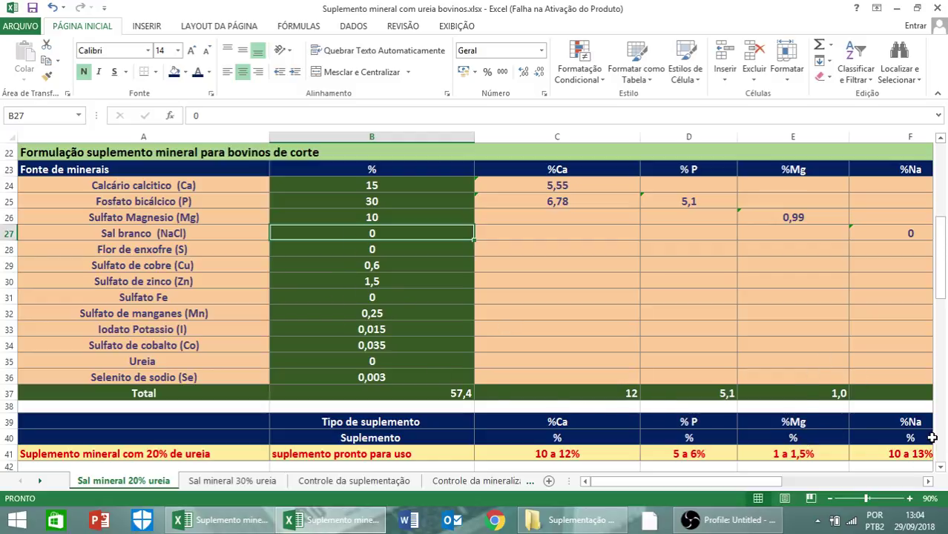
pyautogui.write('30')
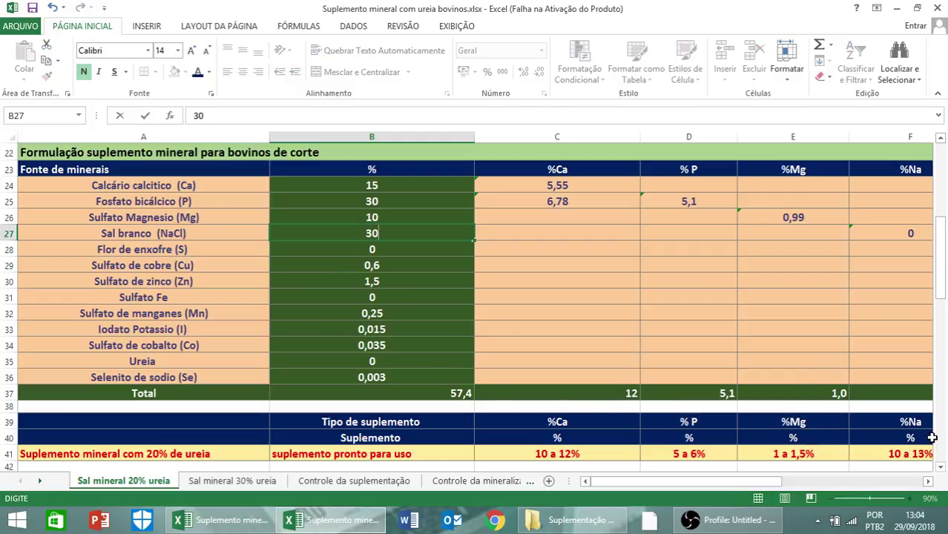
pyautogui.press('Return')
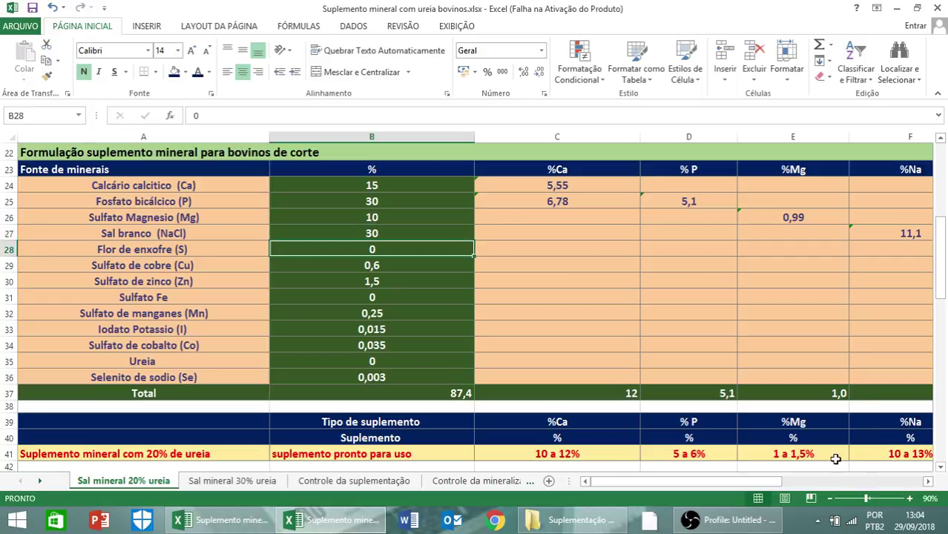
pyautogui.click(928, 481)
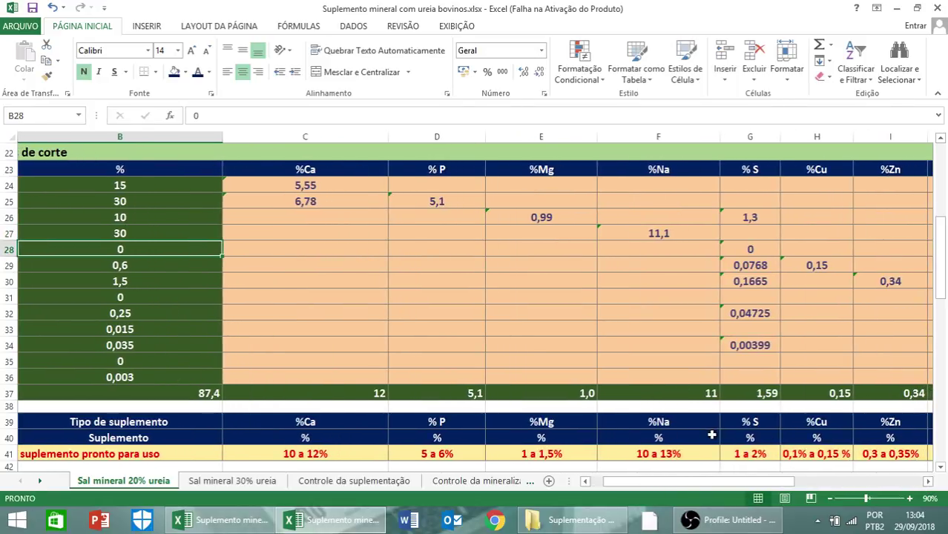
# Set the Ureia percentage in the 20% urea supplement formulation to 20
pyautogui.click(586, 481)
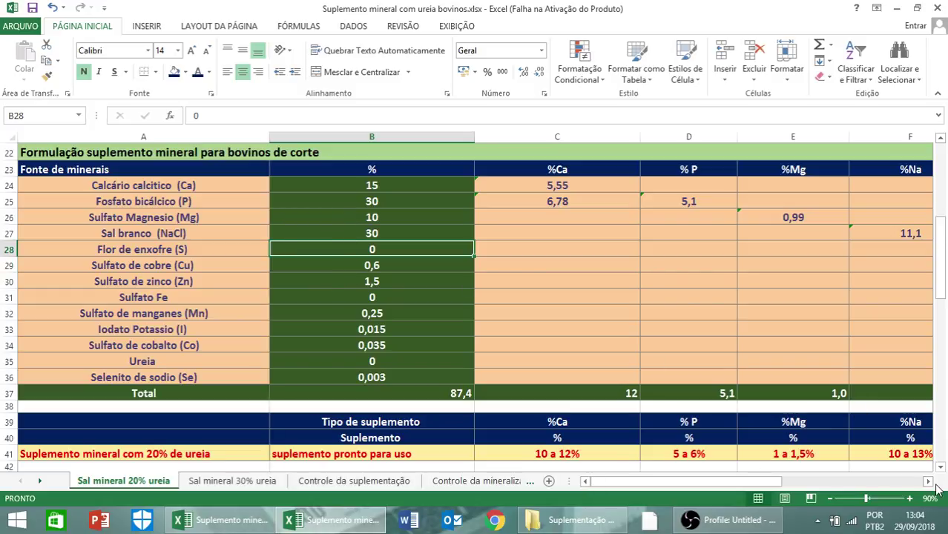
pyautogui.click(829, 499)
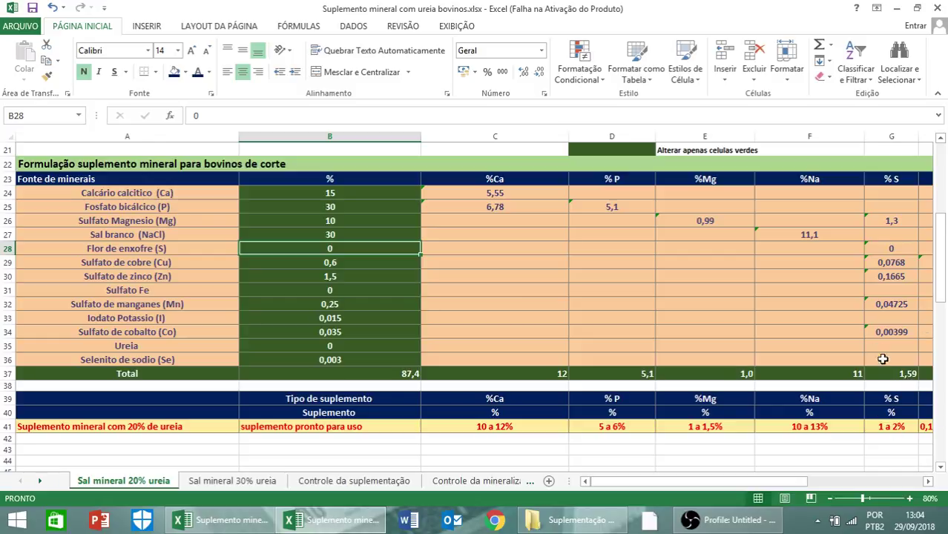
pyautogui.click(343, 348)
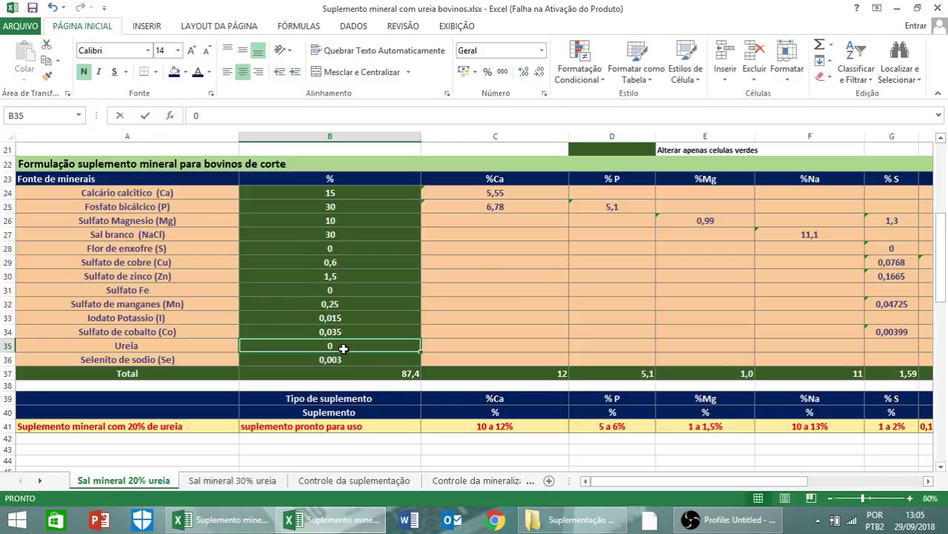
pyautogui.write('20')
pyautogui.press('Return')
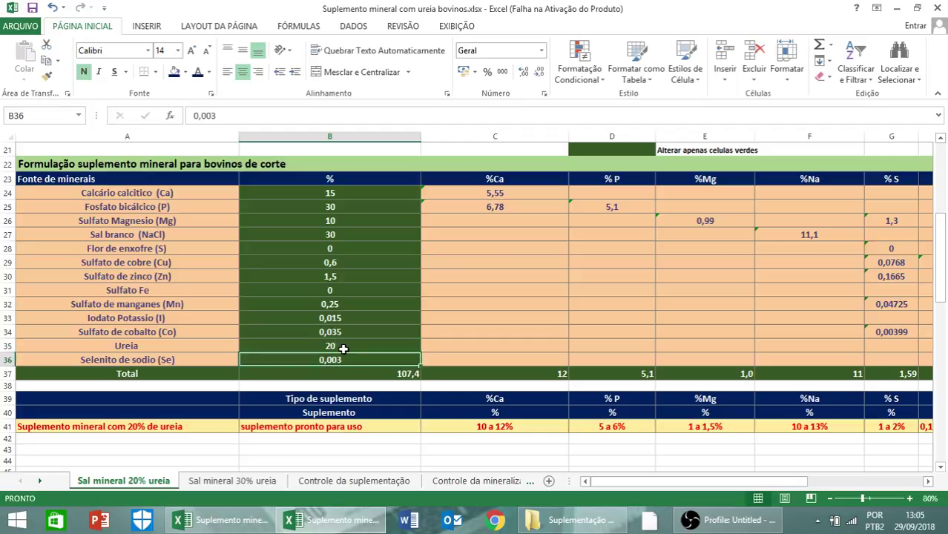
# Try a Sal branco (NaCl) percentage of 23, and raise it to 24
pyautogui.press('Up')
pyautogui.press('Up')
pyautogui.press('Up')
pyautogui.press('Up')
pyautogui.press('Up')
pyautogui.press('Up')
pyautogui.press('Up')
pyautogui.press('Up')
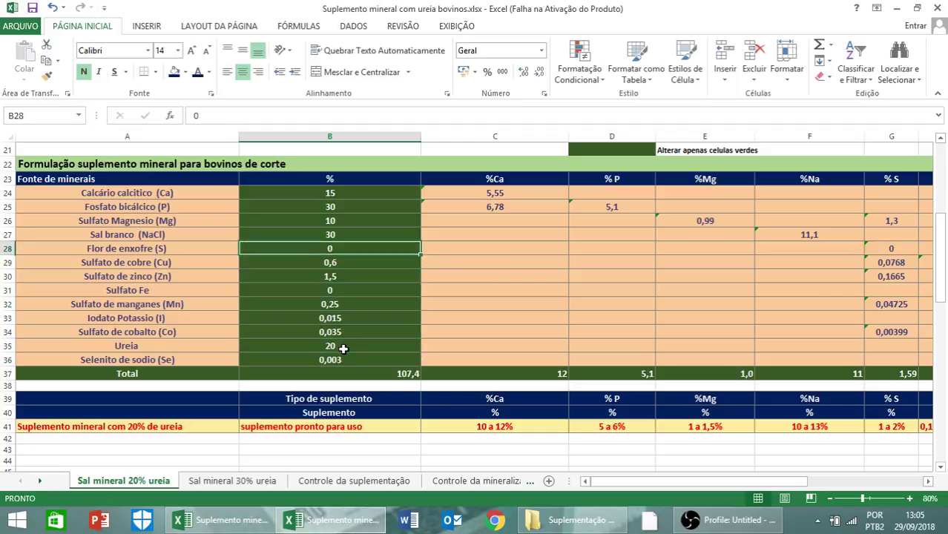
pyautogui.press('Up')
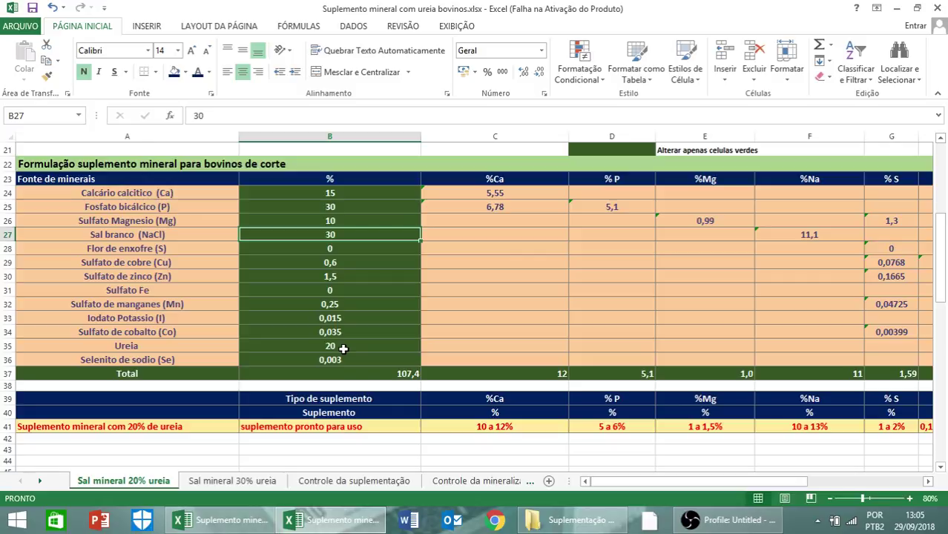
pyautogui.write('23')
pyautogui.press('Return')
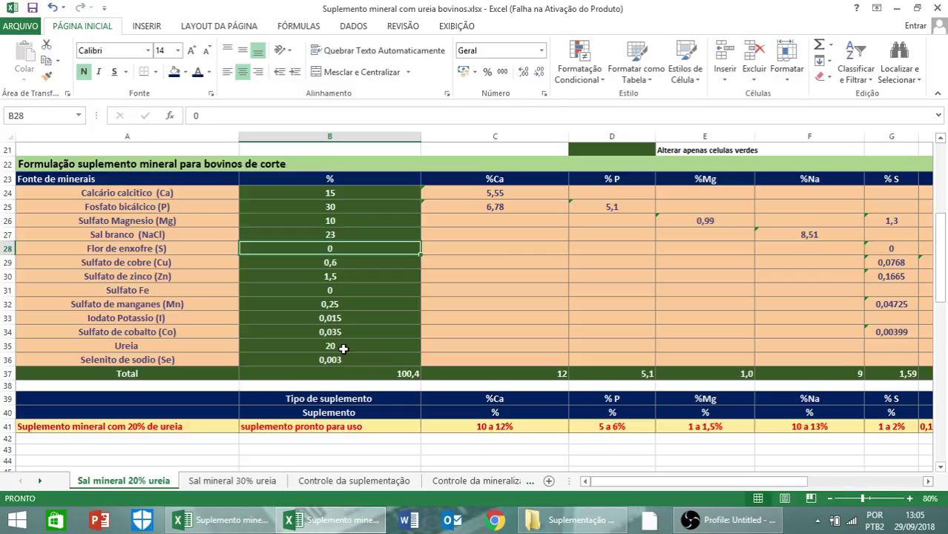
pyautogui.press('Up')
pyautogui.write('24')
pyautogui.press('Return')
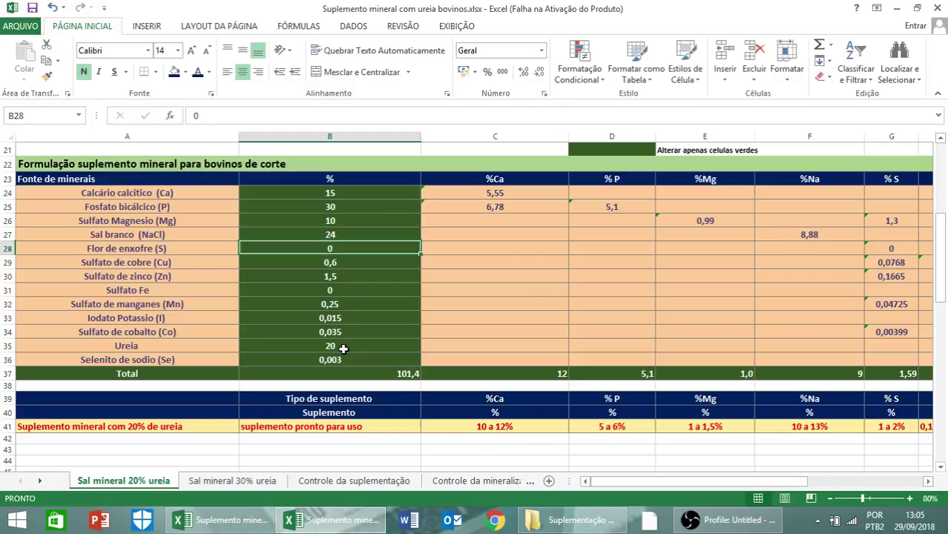
# Try a Calcário calcitico (Ca) percentage of 14, and lower it to 13,6
pyautogui.press('Up')
pyautogui.press('Up')
pyautogui.press('Up')
pyautogui.press('Up')
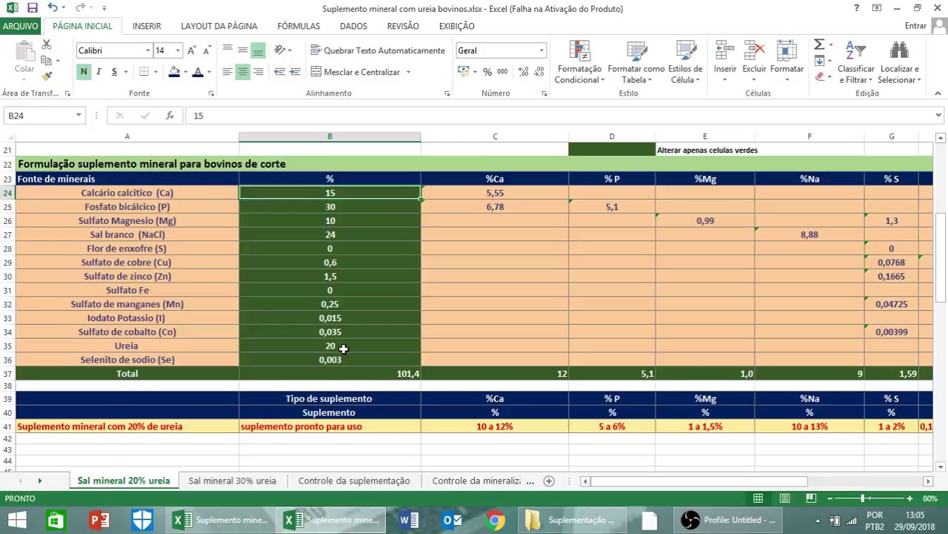
pyautogui.write('1')
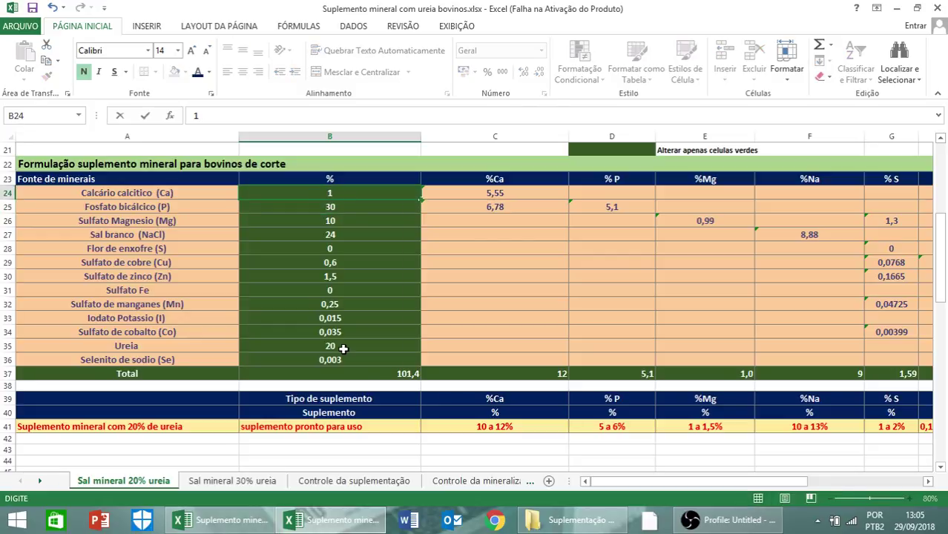
pyautogui.write('4')
pyautogui.press('Return')
pyautogui.press('Up')
pyautogui.write('13,6')
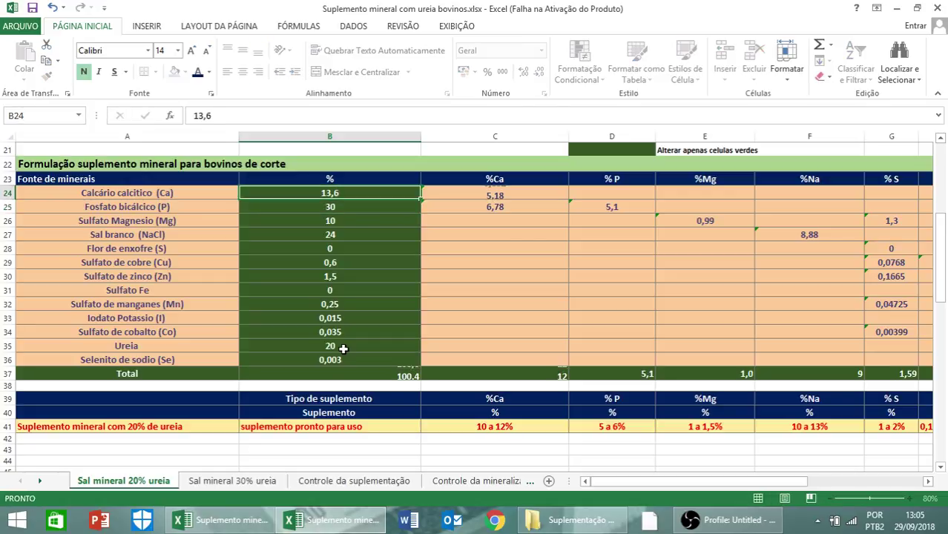
pyautogui.press('Return')
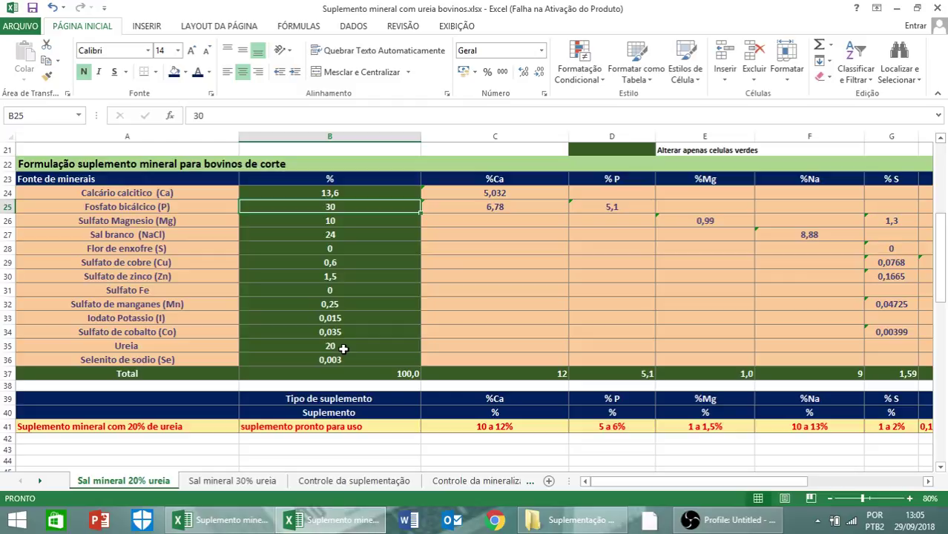
# Raise the Sal branco (NaCl) percentage stepwise through 25 and 26 to 27
pyautogui.click(327, 236)
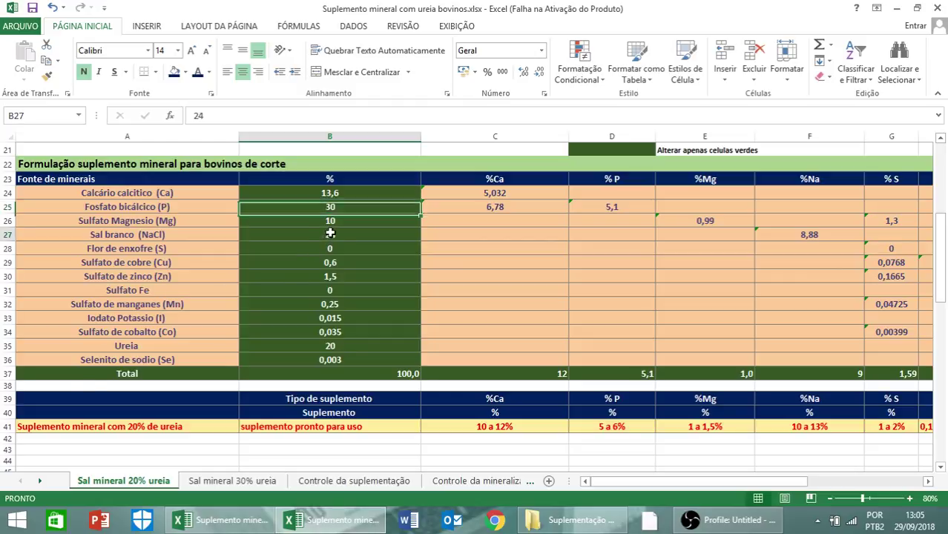
pyautogui.write('25')
pyautogui.press('Return')
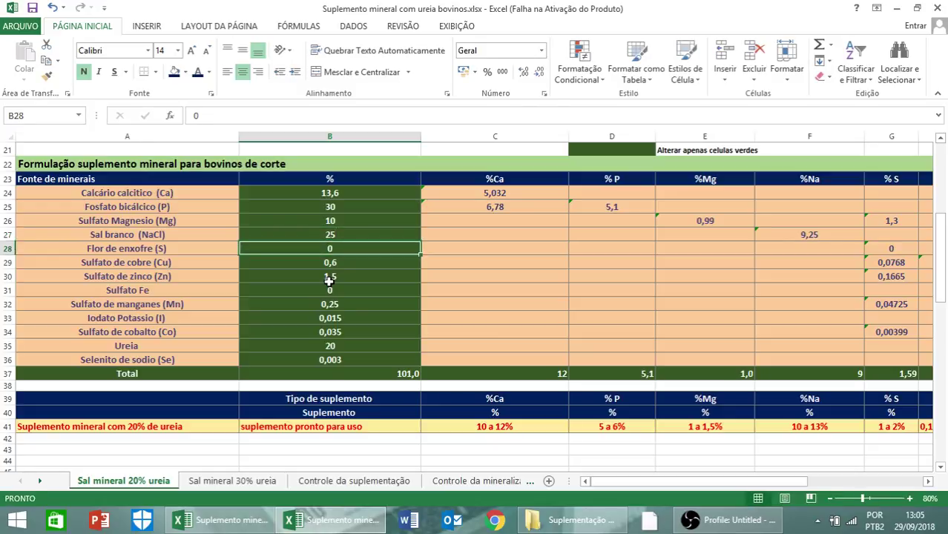
pyautogui.press('Up')
pyautogui.write('26')
pyautogui.press('Return')
pyautogui.press('Up')
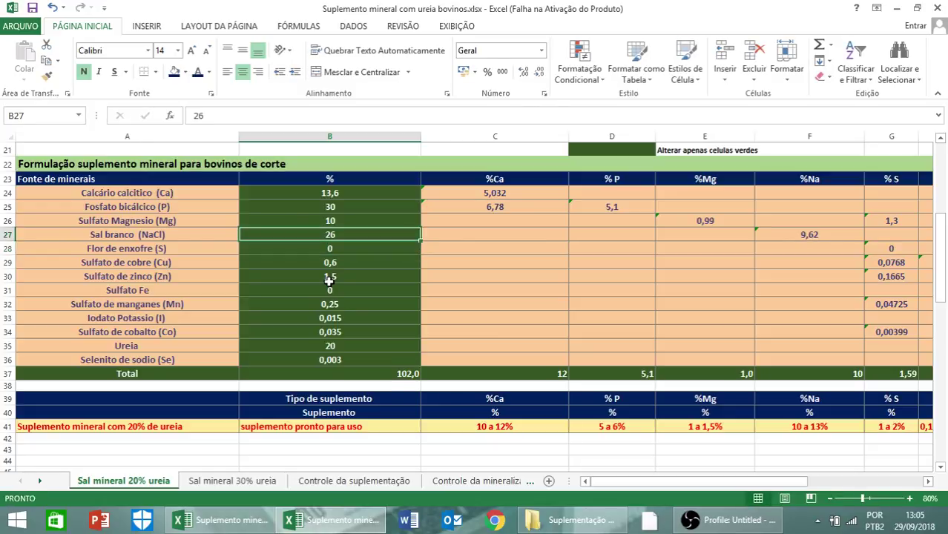
pyautogui.write('27')
pyautogui.press('Return')
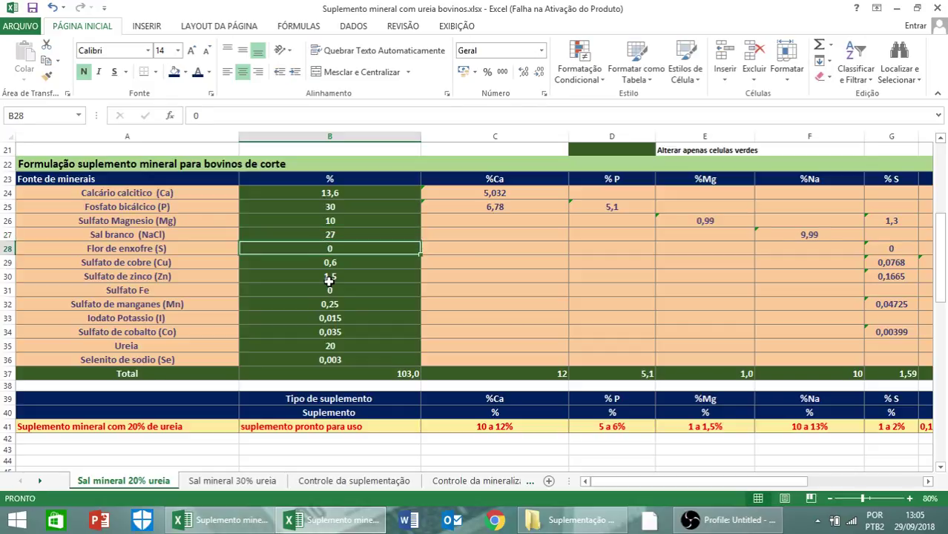
# Lower the Calcário calcitico (Ca) percentage to 10, and adjust it to 10,6
pyautogui.press('Up')
pyautogui.press('Up')
pyautogui.press('Up')
pyautogui.press('Up')
pyautogui.write('10')
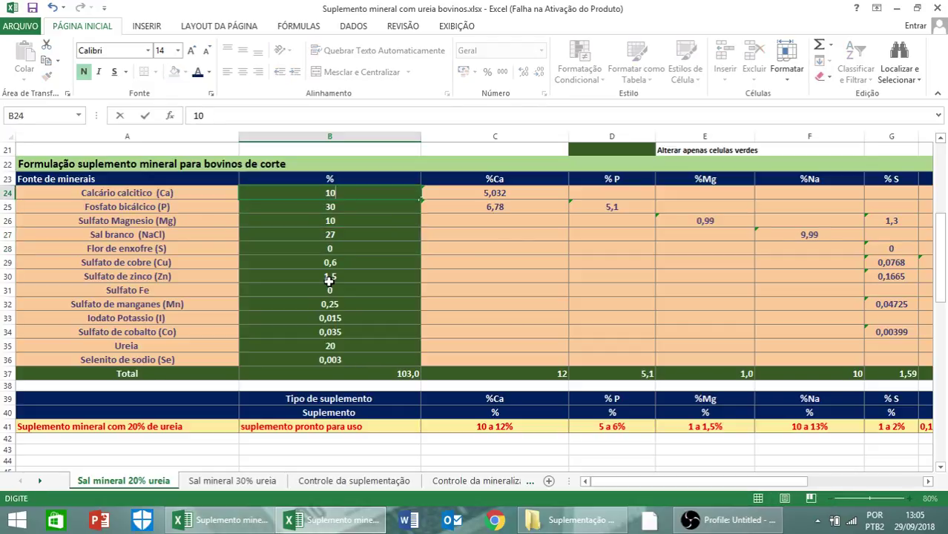
pyautogui.press('Return')
pyautogui.press('Up')
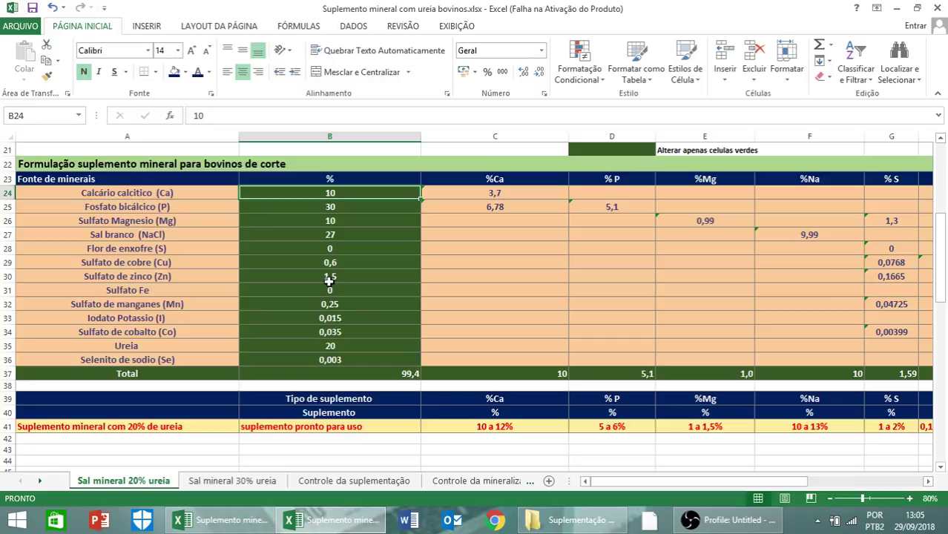
pyautogui.write('10,6')
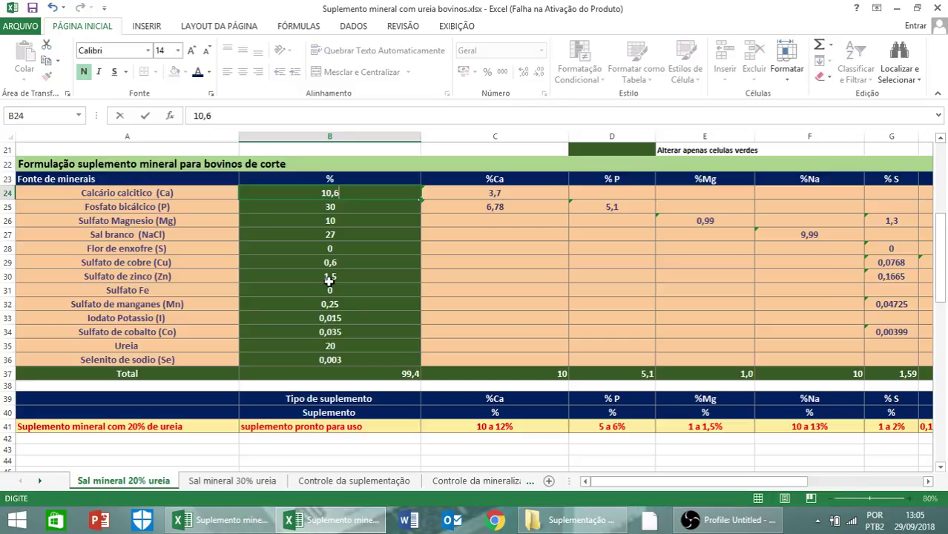
pyautogui.press('Return')
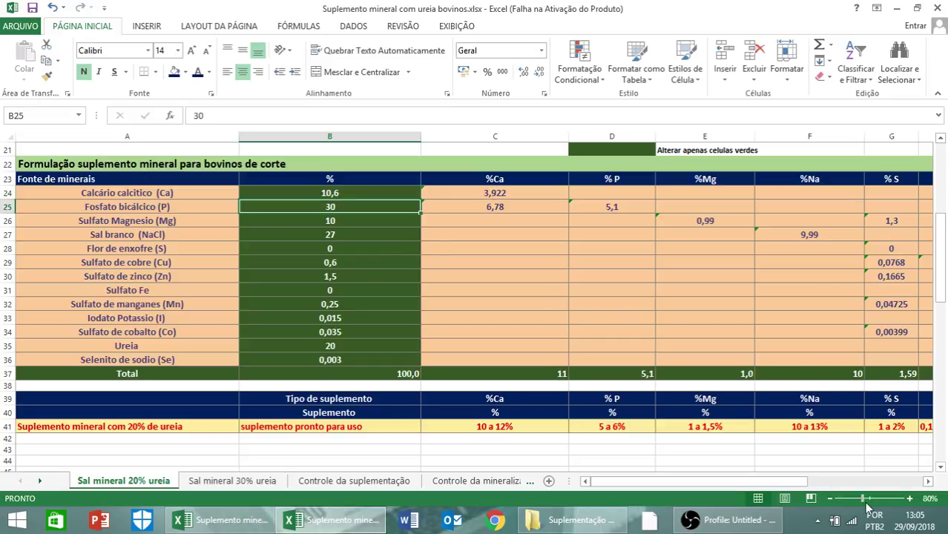
# Compare the formulation's mineral totals, from calcium through selenium, with the recommended ranges for the ready-to-use 20% urea supplement
pyautogui.click(910, 499)
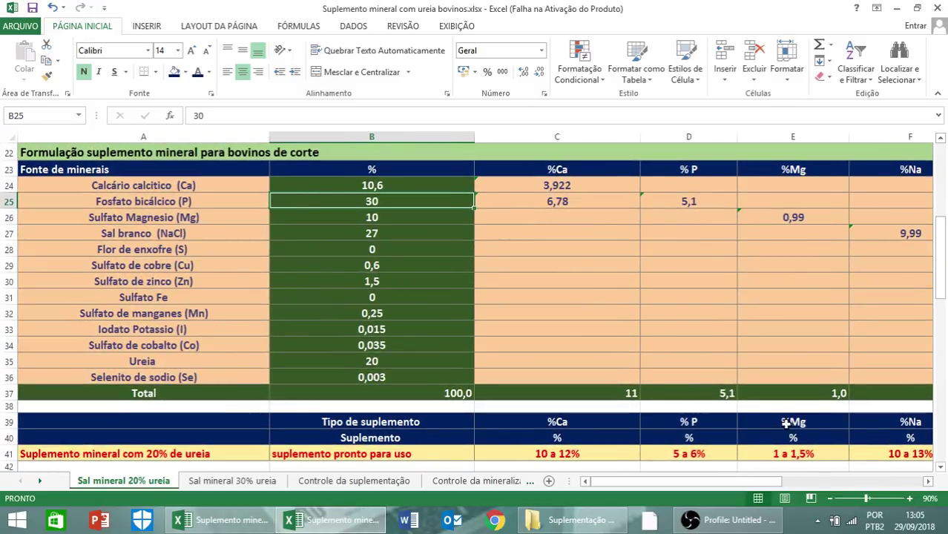
pyautogui.scroll(-1, 776, 412)
pyautogui.scroll(-1, 776, 412)
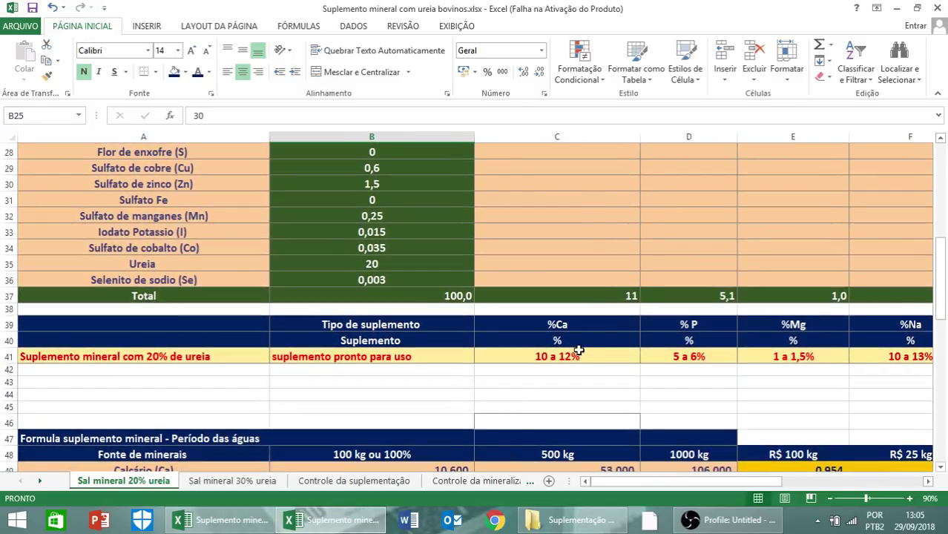
pyautogui.scroll(1, 606, 347)
pyautogui.click(832, 501)
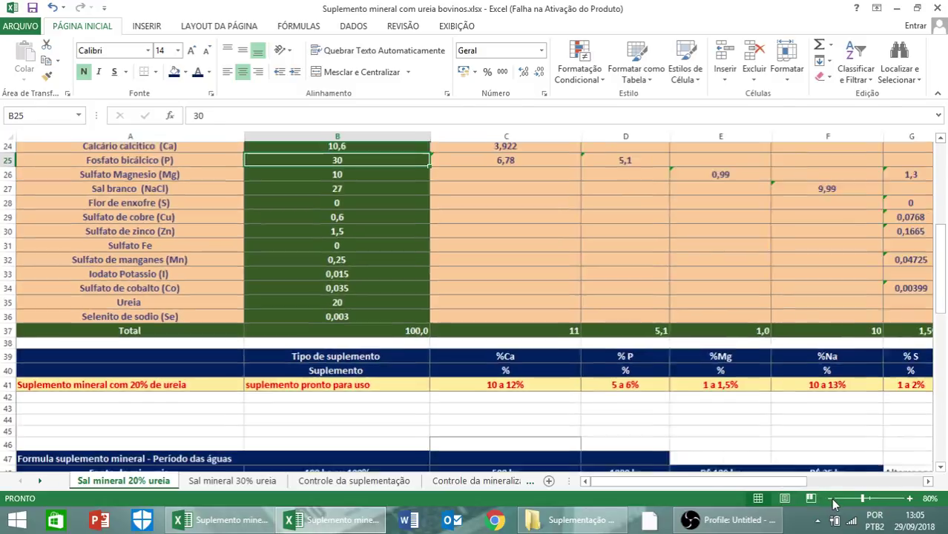
pyautogui.scroll(2, 638, 282)
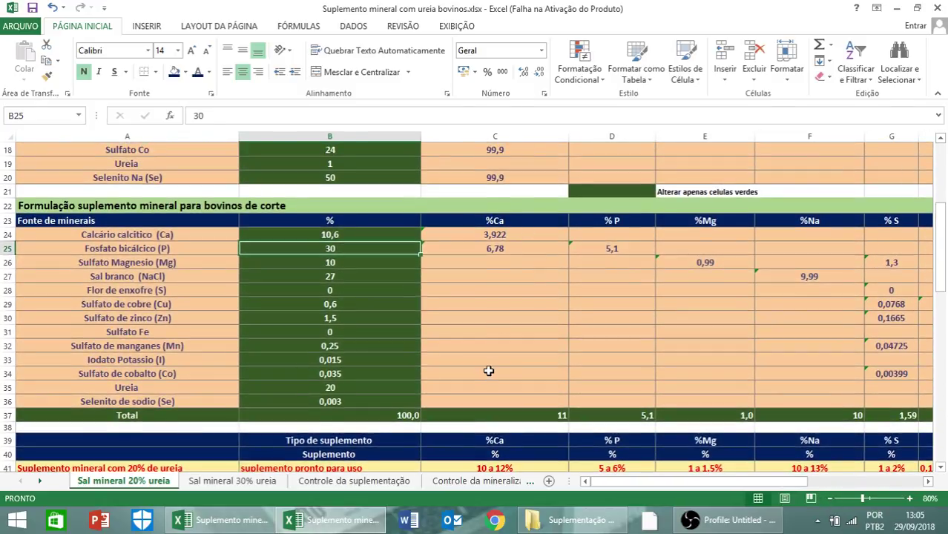
pyautogui.scroll(-1, 489, 371)
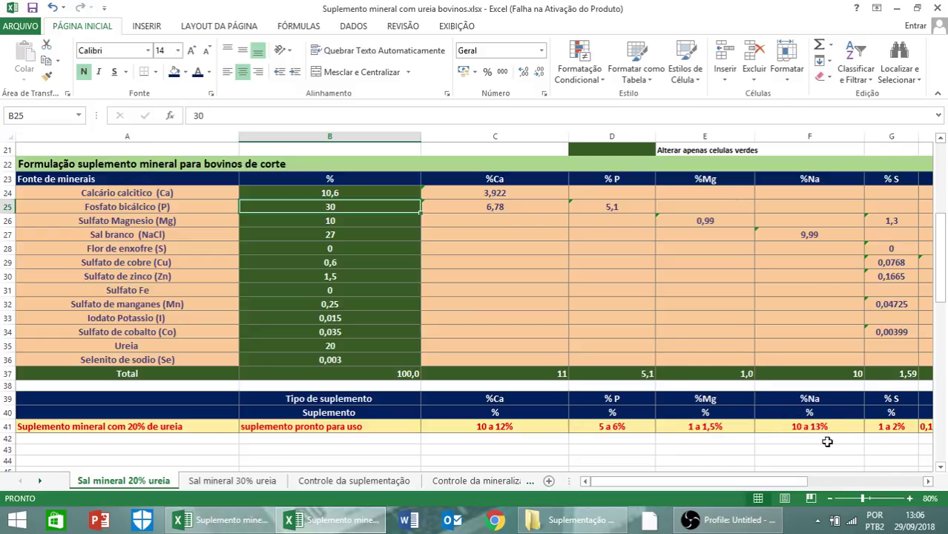
pyautogui.click(928, 483)
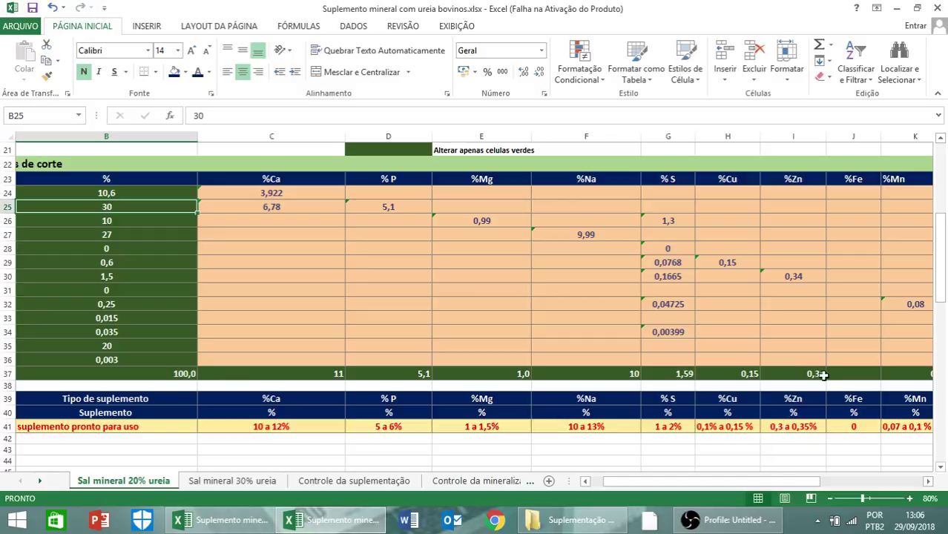
pyautogui.click(931, 483)
pyautogui.click(929, 482)
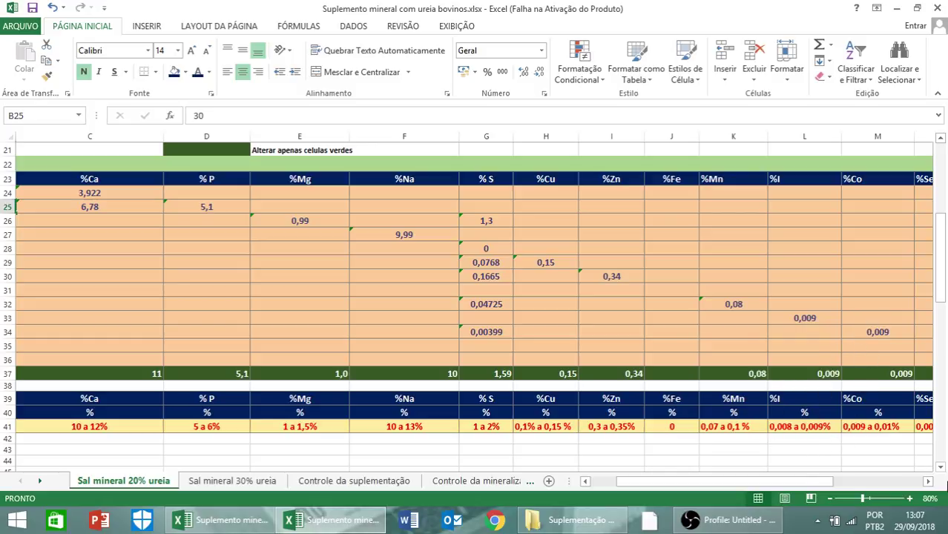
pyautogui.click(927, 481)
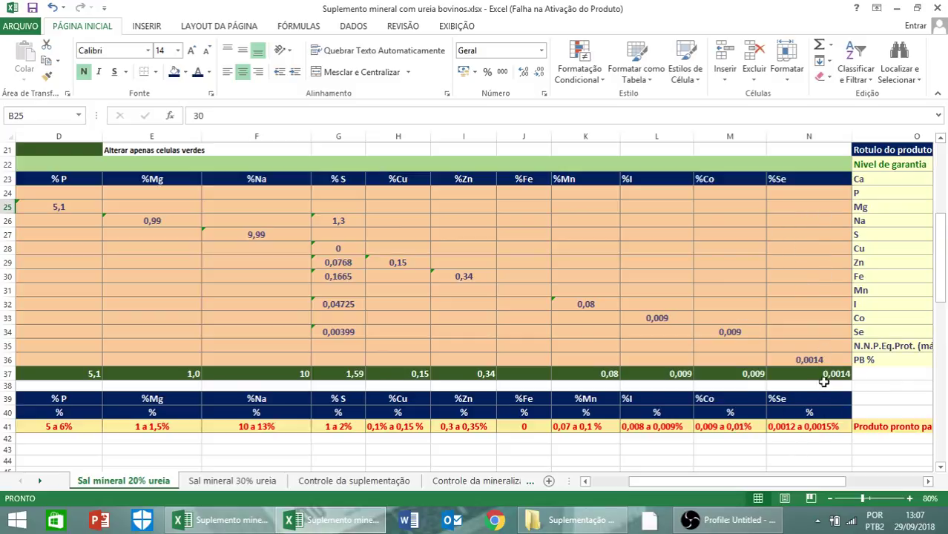
# Examine the guarantee levels, protein equivalent and Ca:P ratio on the final product label
pyautogui.click(927, 481)
pyautogui.click(927, 482)
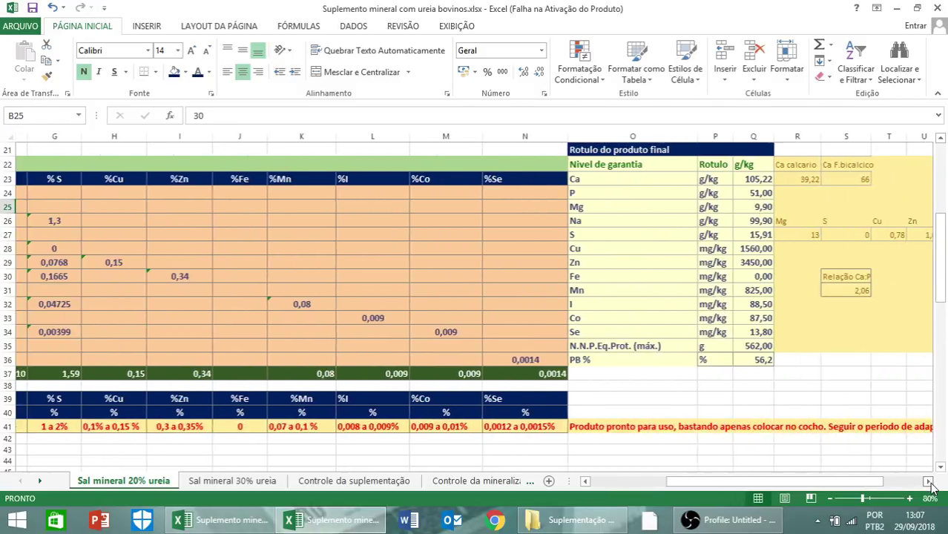
pyautogui.click(928, 481)
pyautogui.click(928, 482)
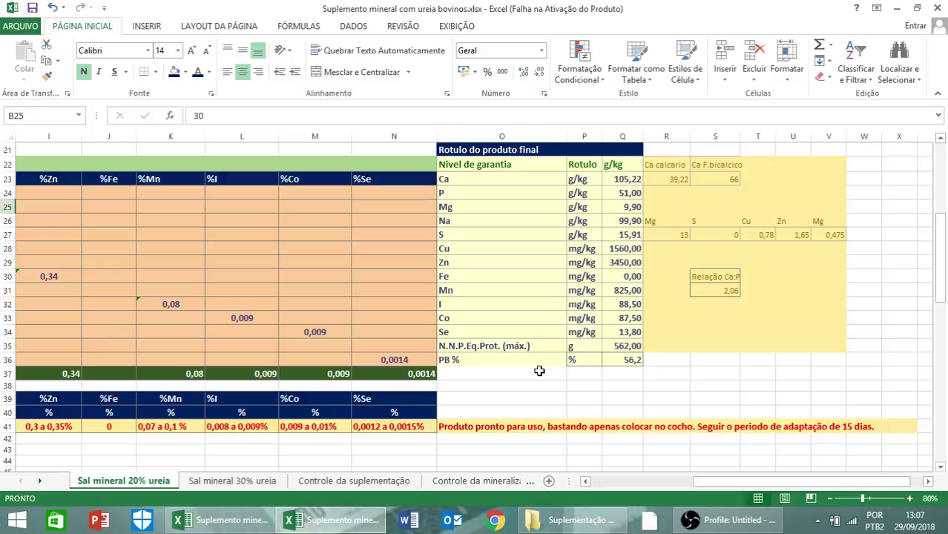
# Review the batch quantities and costs, the urea adaptation program, and the trough size and feeding precautions
pyautogui.click(616, 481)
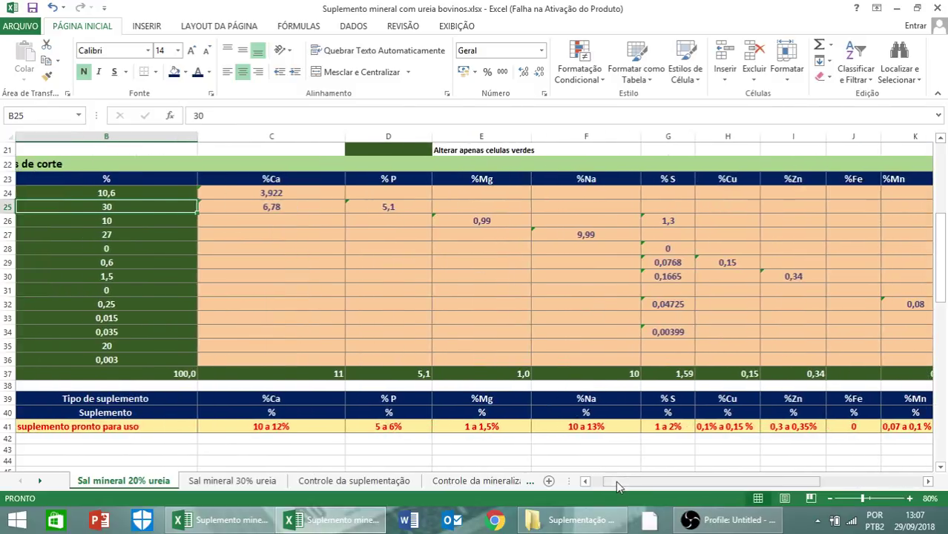
pyautogui.scroll(-6, 525, 445)
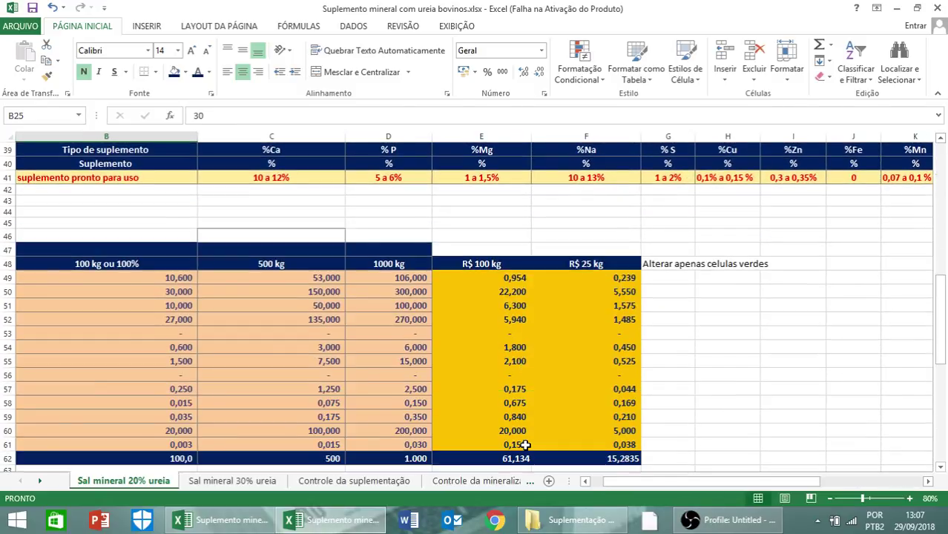
pyautogui.click(585, 481)
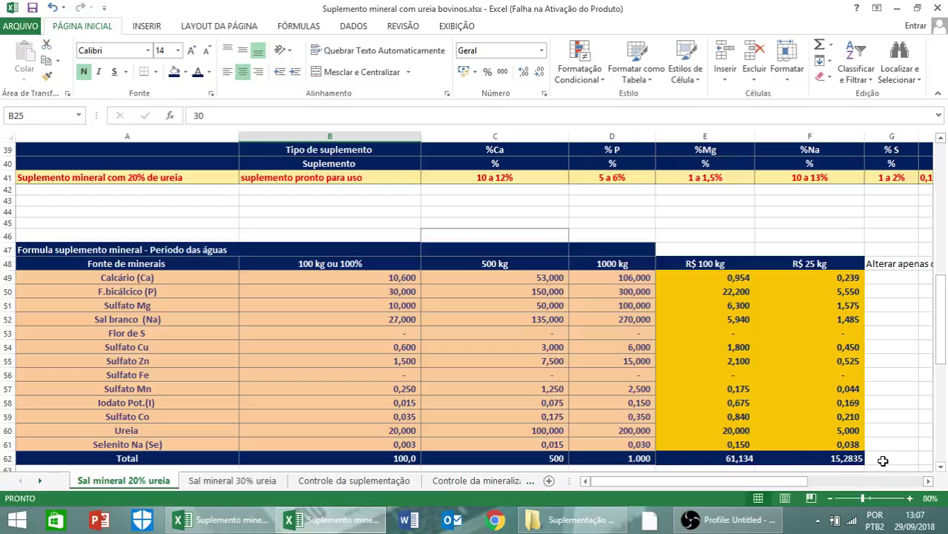
pyautogui.scroll(-5, 883, 462)
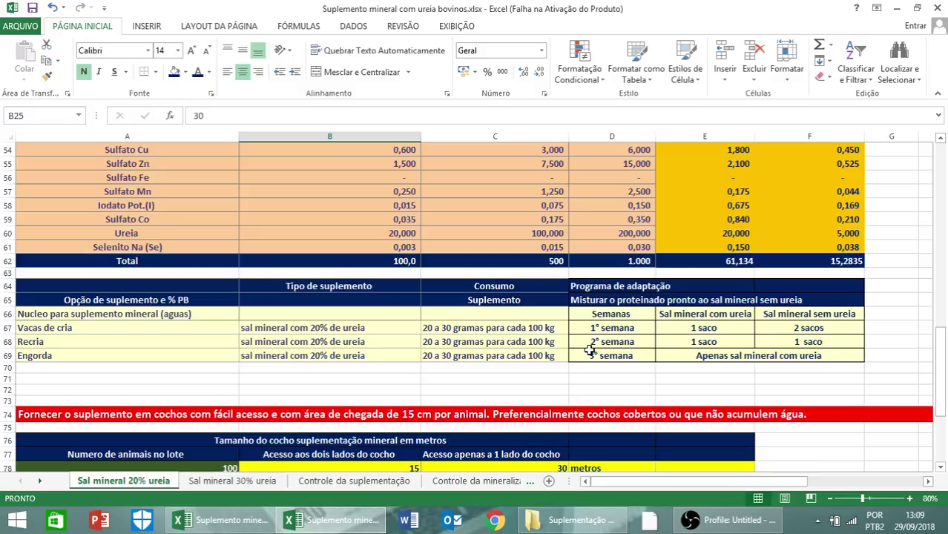
pyautogui.scroll(-5, 602, 348)
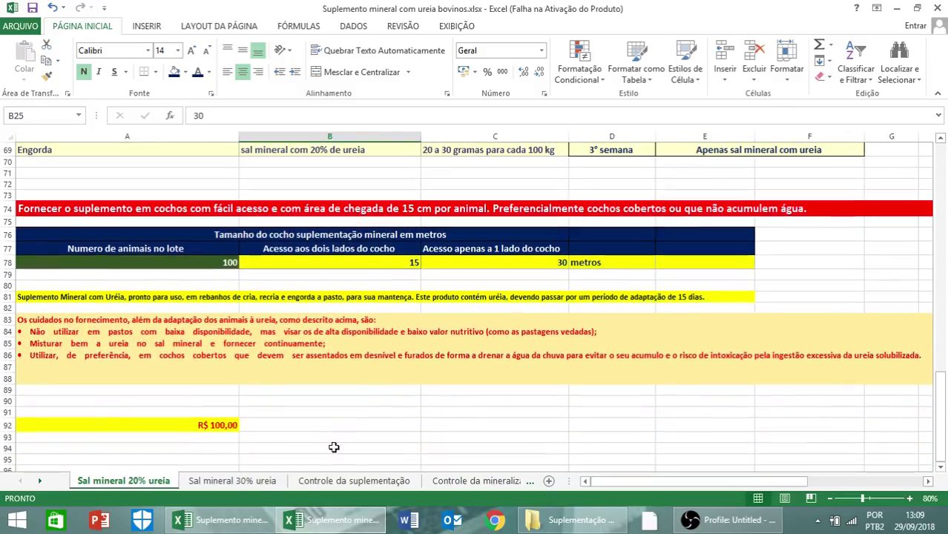
# Review the mineral source percentages and recommended ranges on the Sal mineral 30% ureia sheet
pyautogui.click(232, 481)
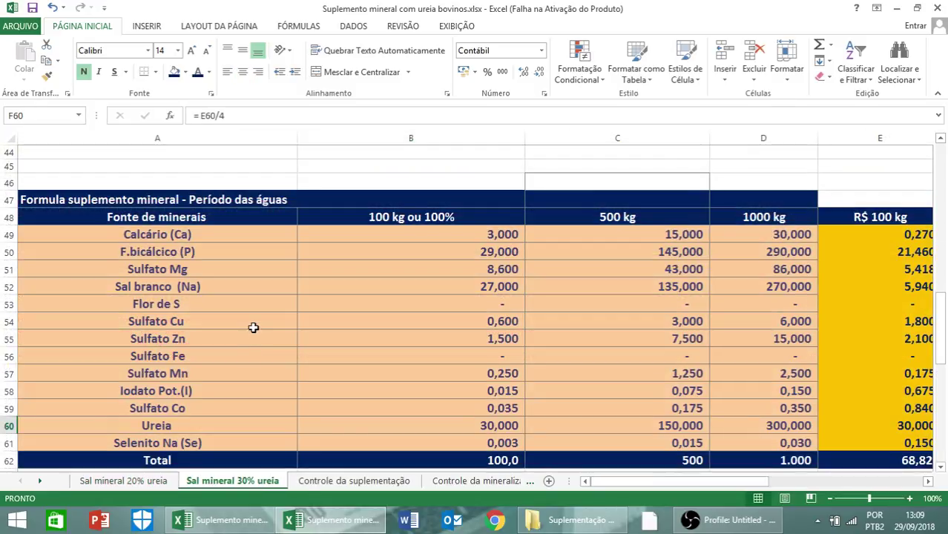
pyautogui.scroll(3, 253, 323)
pyautogui.scroll(5, 253, 323)
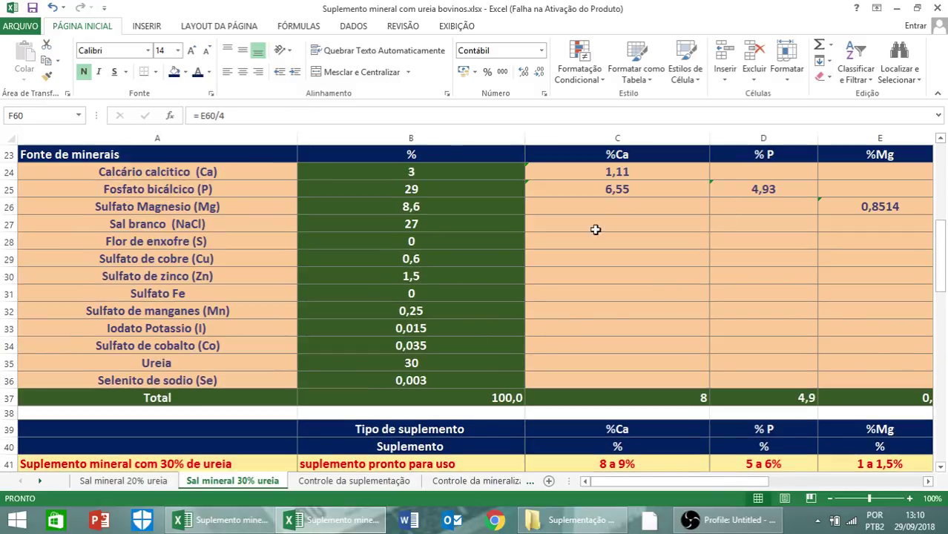
pyautogui.scroll(-2, 581, 322)
pyautogui.scroll(-1, 581, 322)
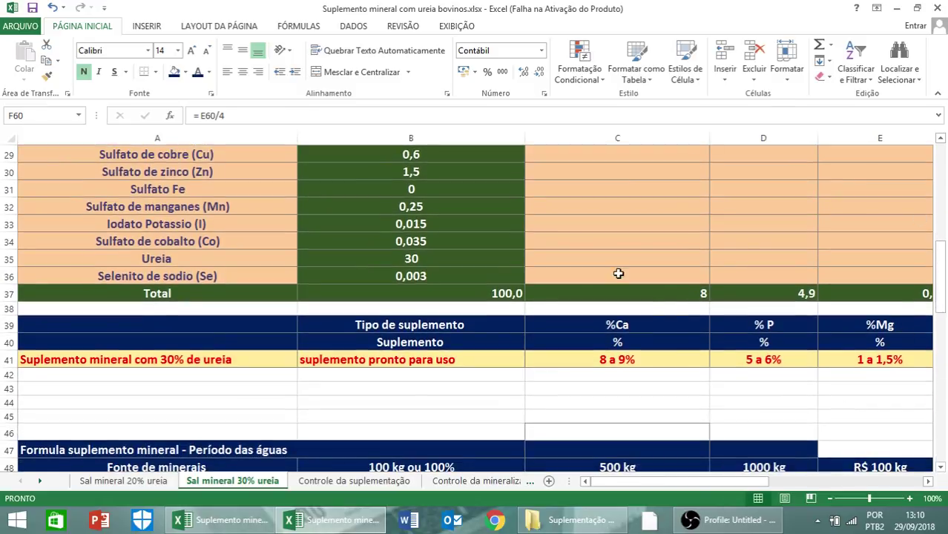
# Review the supplementation log, the trough refill and consumption columns in Controle da mineralização, and the Modelo de cocho ideal drawing
pyautogui.click(356, 483)
pyautogui.scroll(-1, 402, 292)
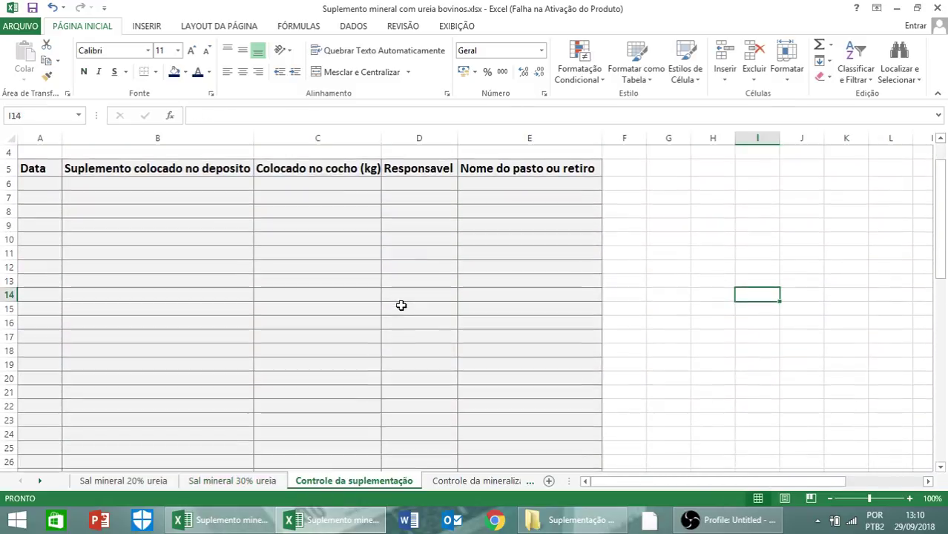
pyautogui.click(475, 481)
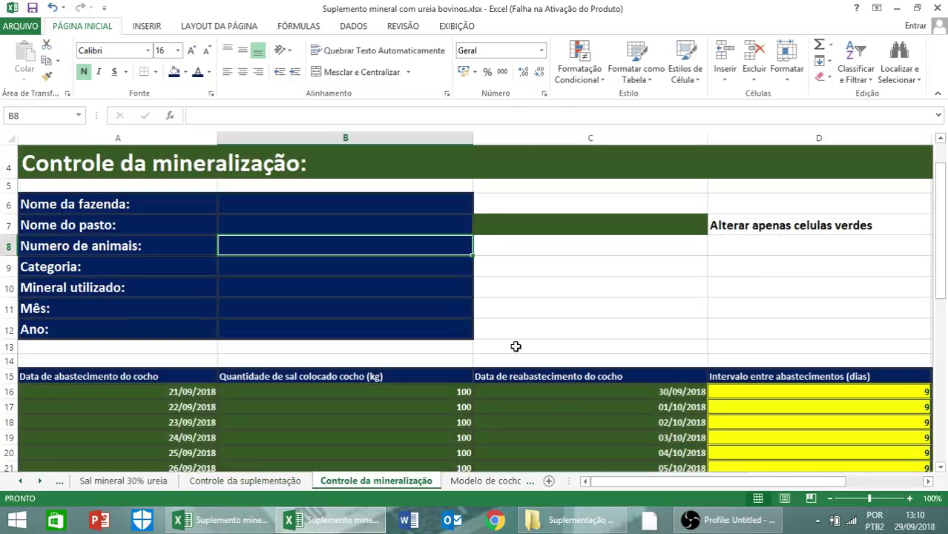
pyautogui.click(576, 391)
pyautogui.press('Right')
pyautogui.press('Right')
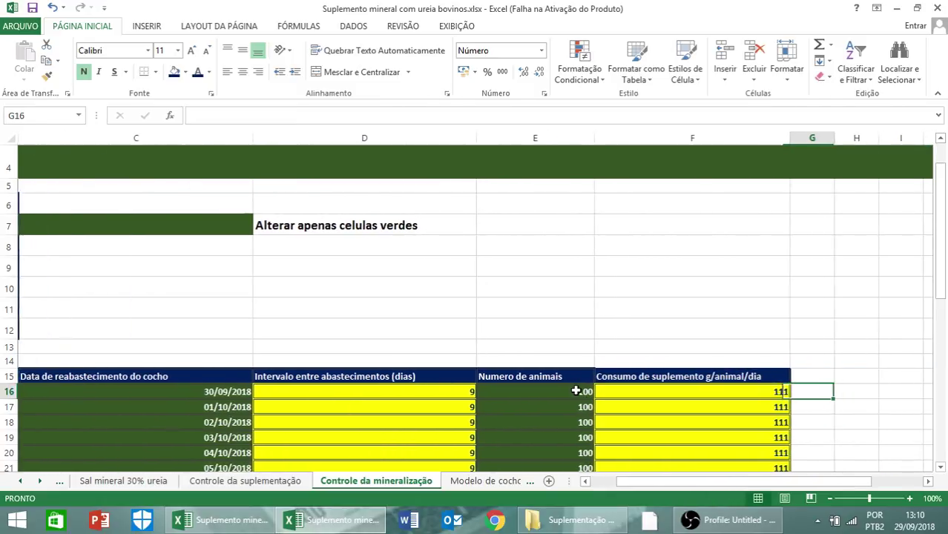
pyautogui.press('Right')
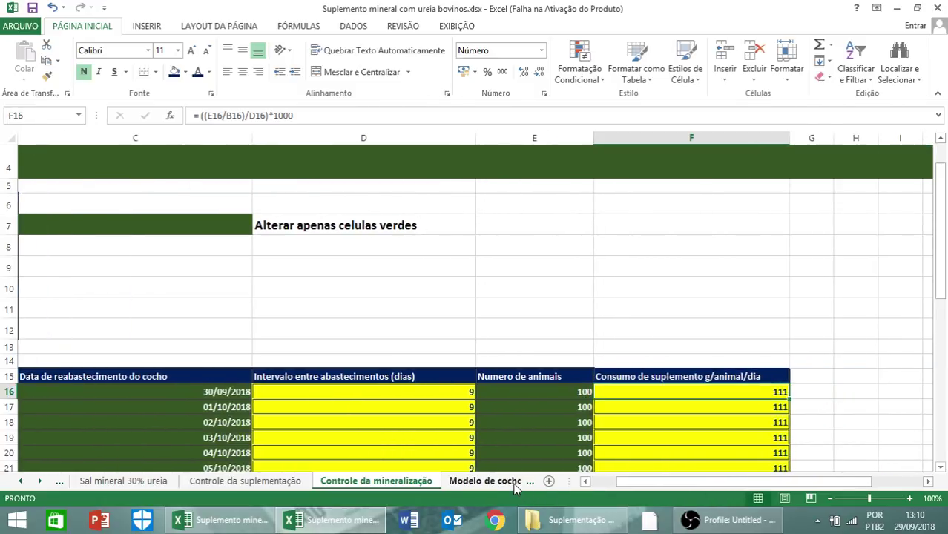
pyautogui.click(498, 481)
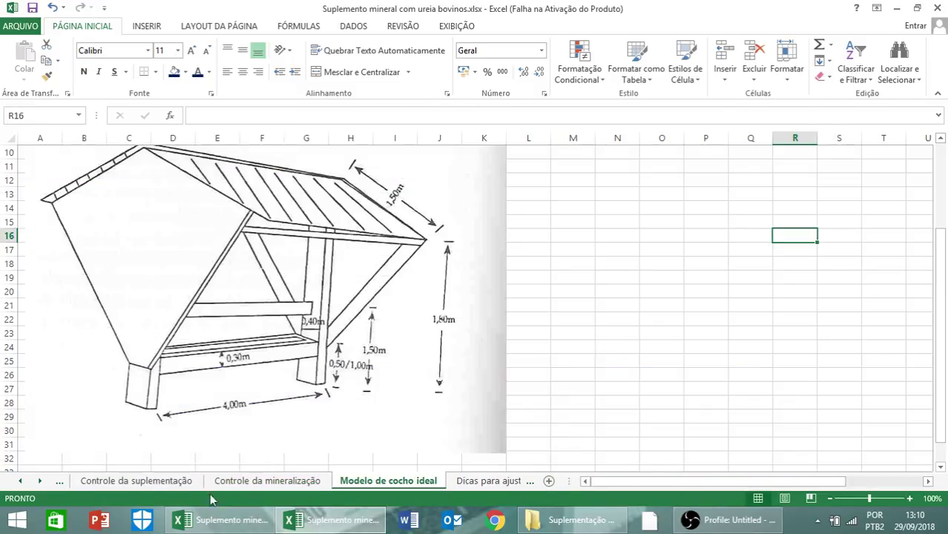
# Return to the title header of the Sal mineral 20% ureia sheet and set its zoom to 100%
pyautogui.click(20, 481)
pyautogui.click(21, 481)
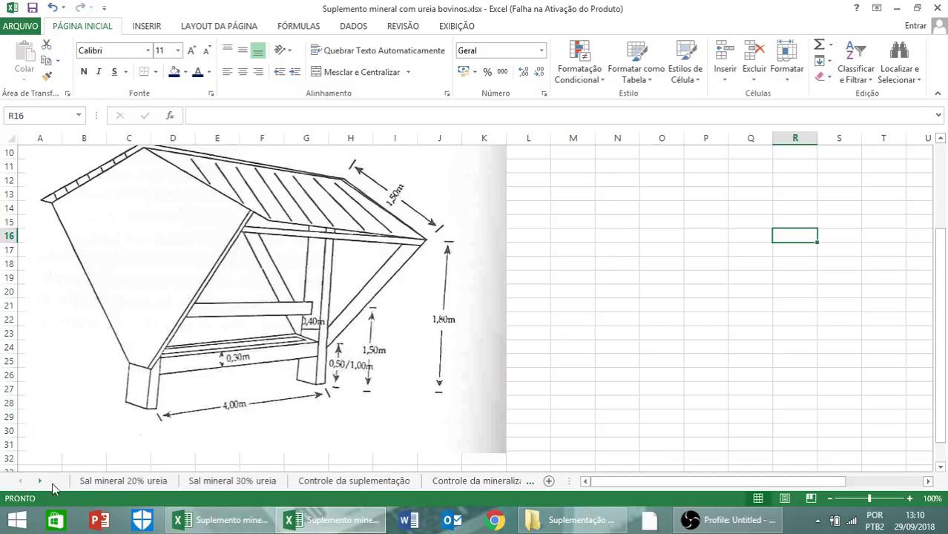
pyautogui.click(109, 483)
pyautogui.scroll(19, 204, 459)
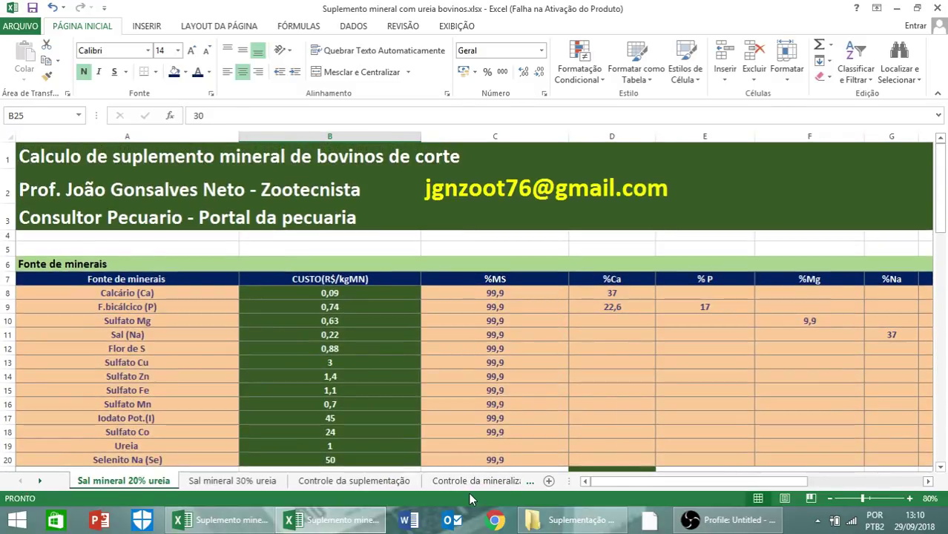
pyautogui.click(910, 500)
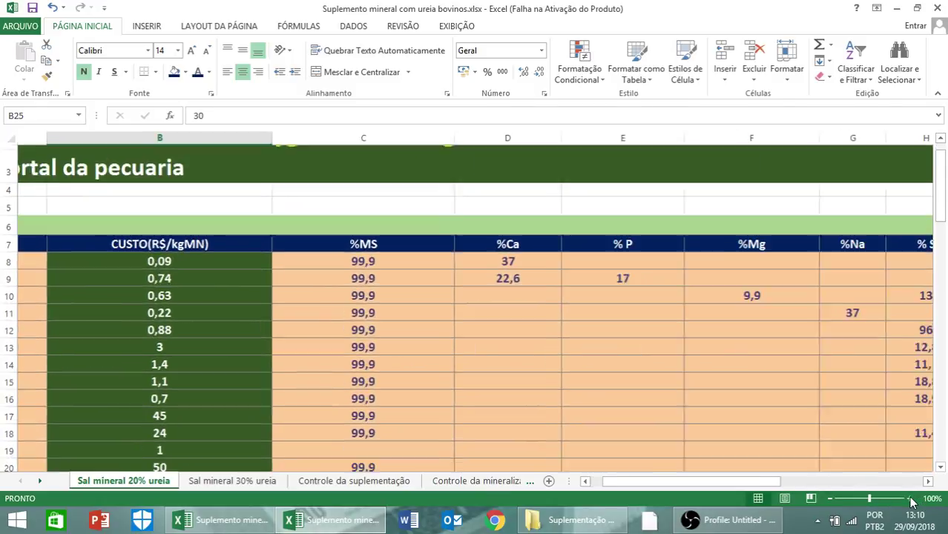
pyautogui.click(911, 499)
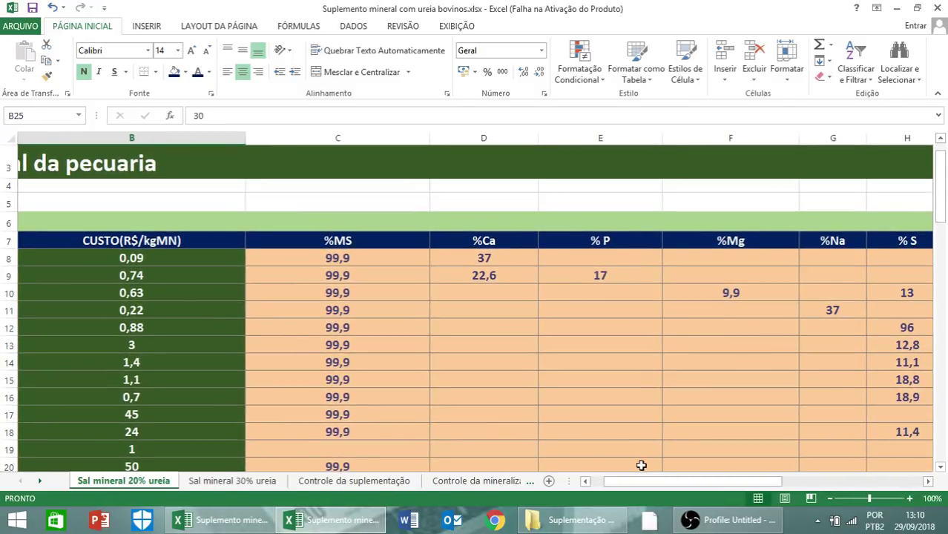
pyautogui.click(586, 482)
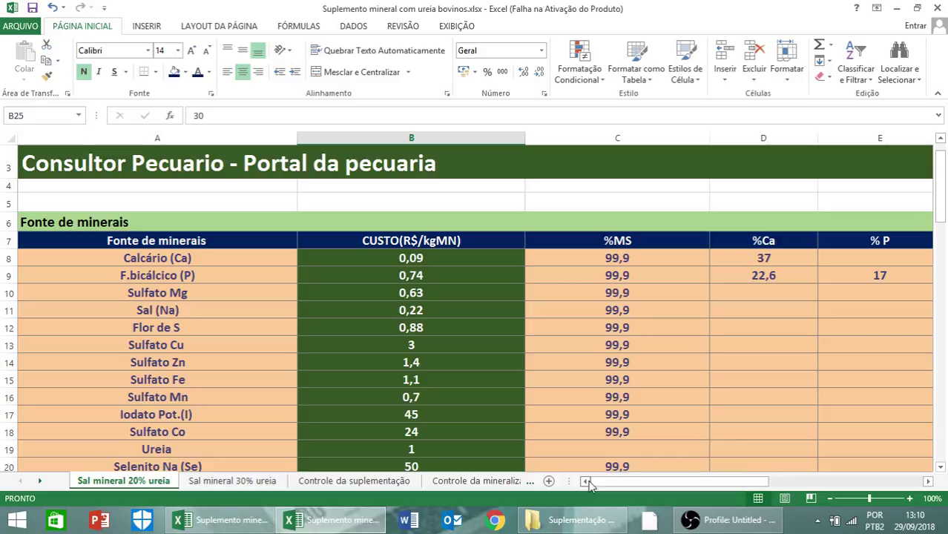
pyautogui.scroll(1, 587, 490)
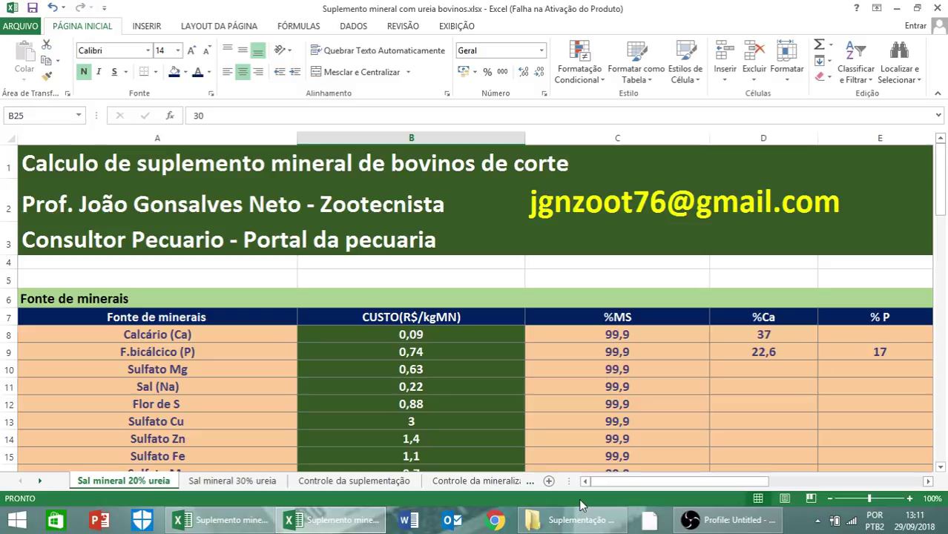
# Recheck the 20% urea sheet's source costs, formulation and recommended ranges, with a brief look at the 30% urea sheet
pyautogui.scroll(-2, 456, 323)
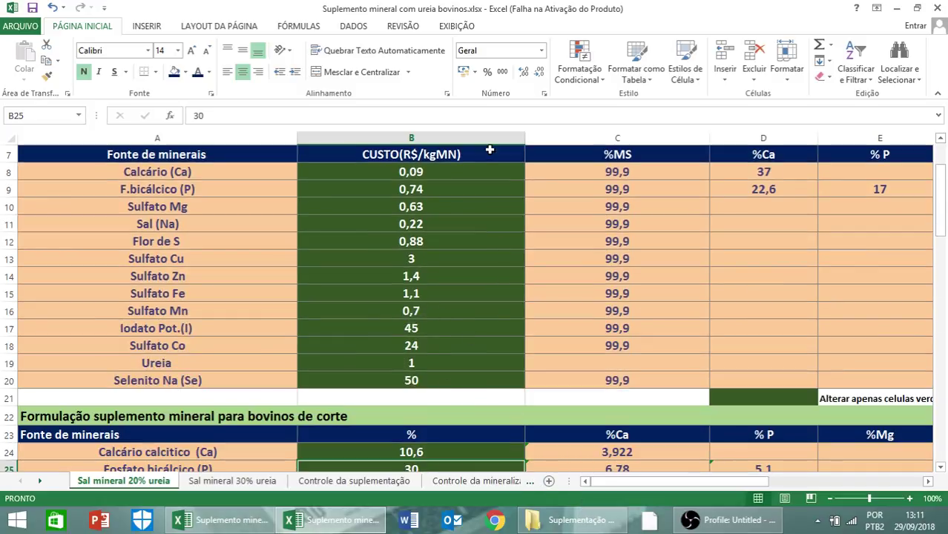
pyautogui.scroll(-12, 412, 248)
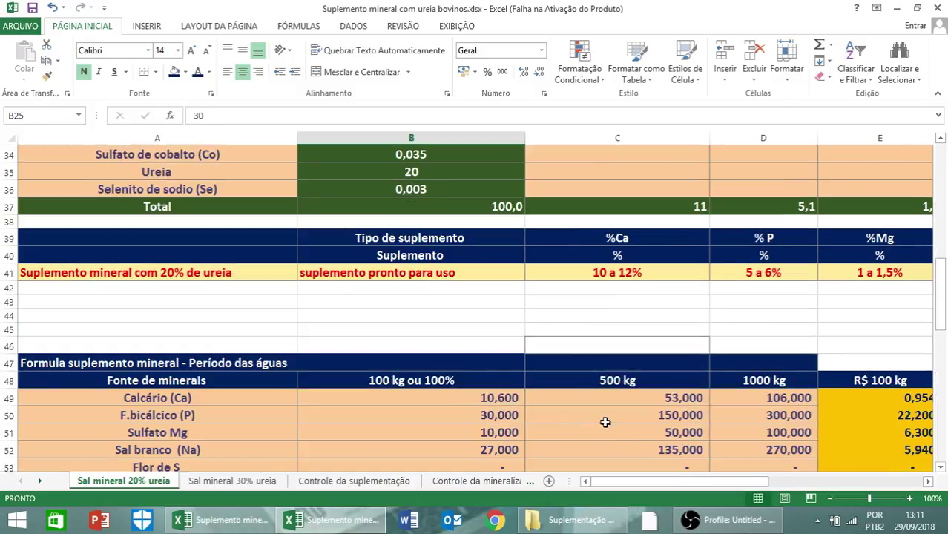
pyautogui.scroll(14, 785, 328)
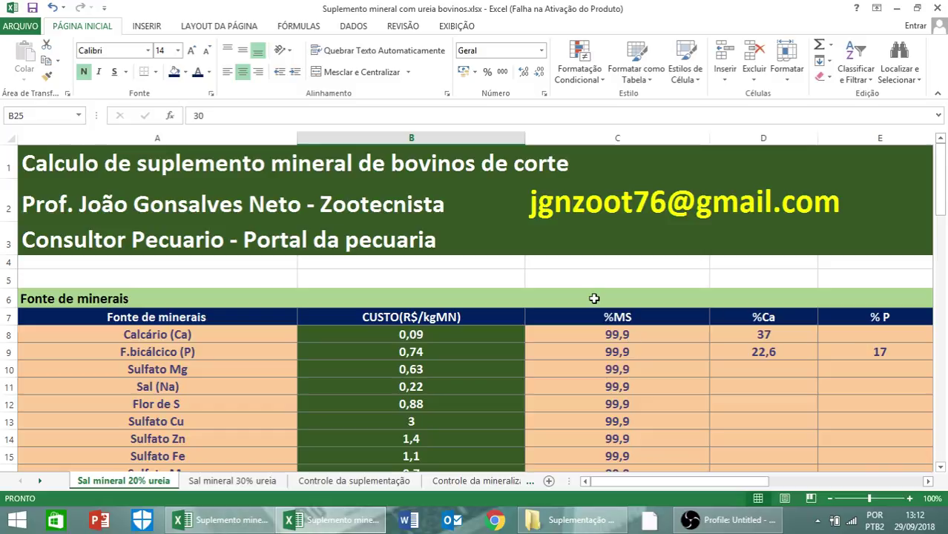
pyautogui.click(217, 482)
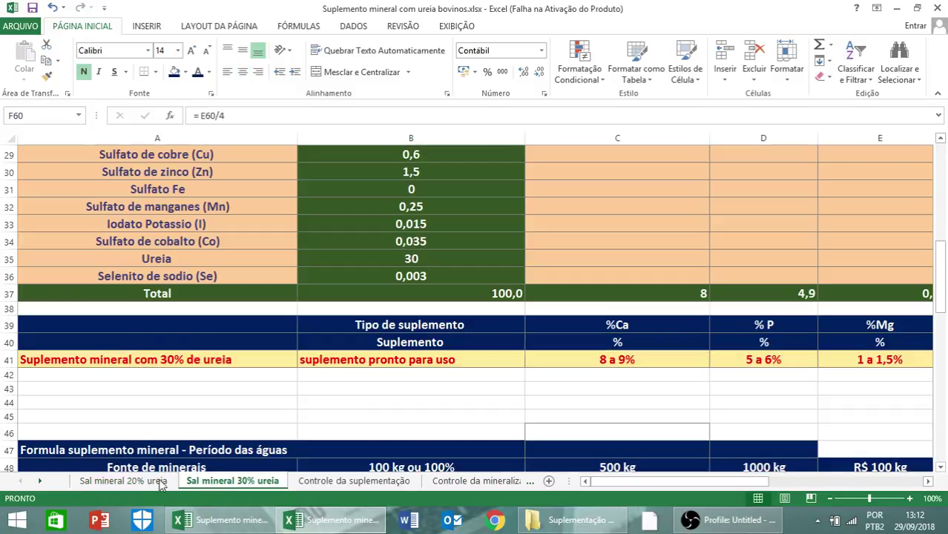
pyautogui.click(123, 481)
pyautogui.scroll(-1, 245, 447)
pyautogui.scroll(-1, 244, 447)
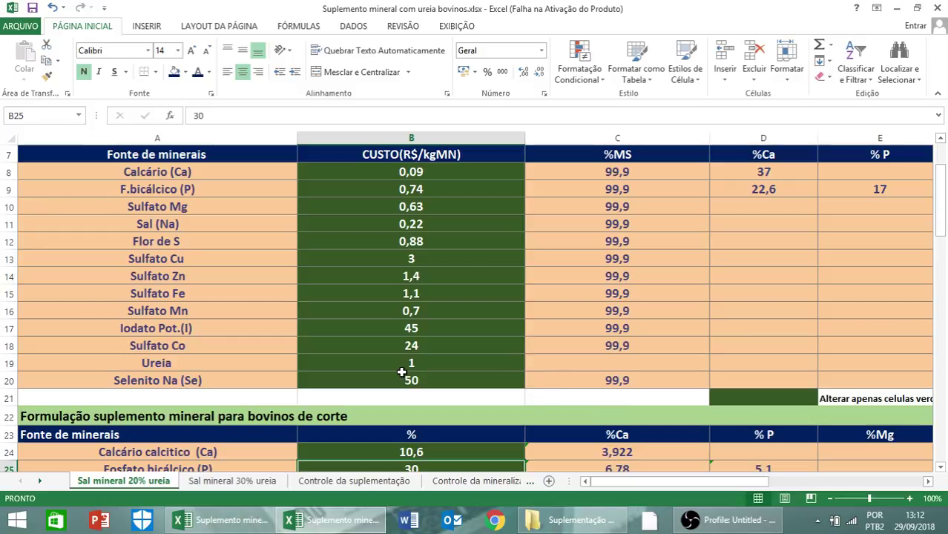
pyautogui.scroll(2, 409, 347)
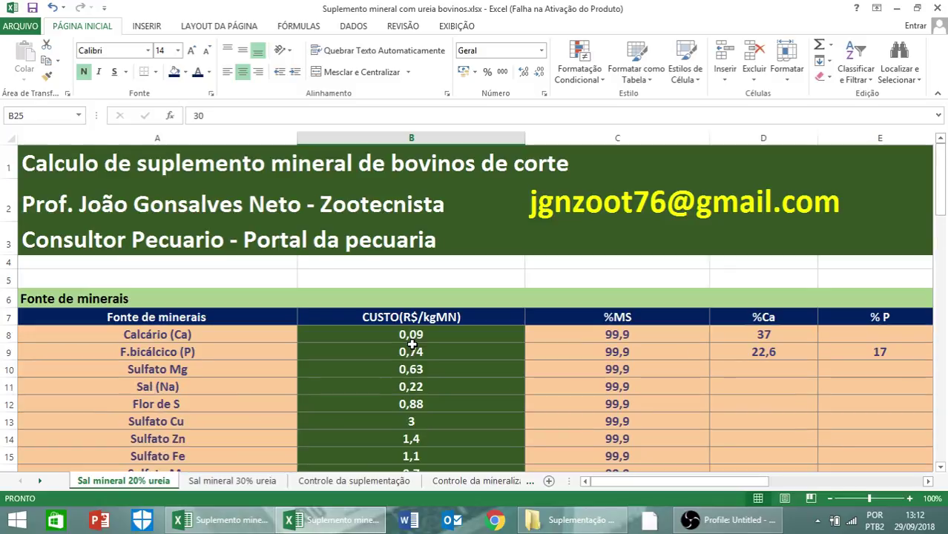